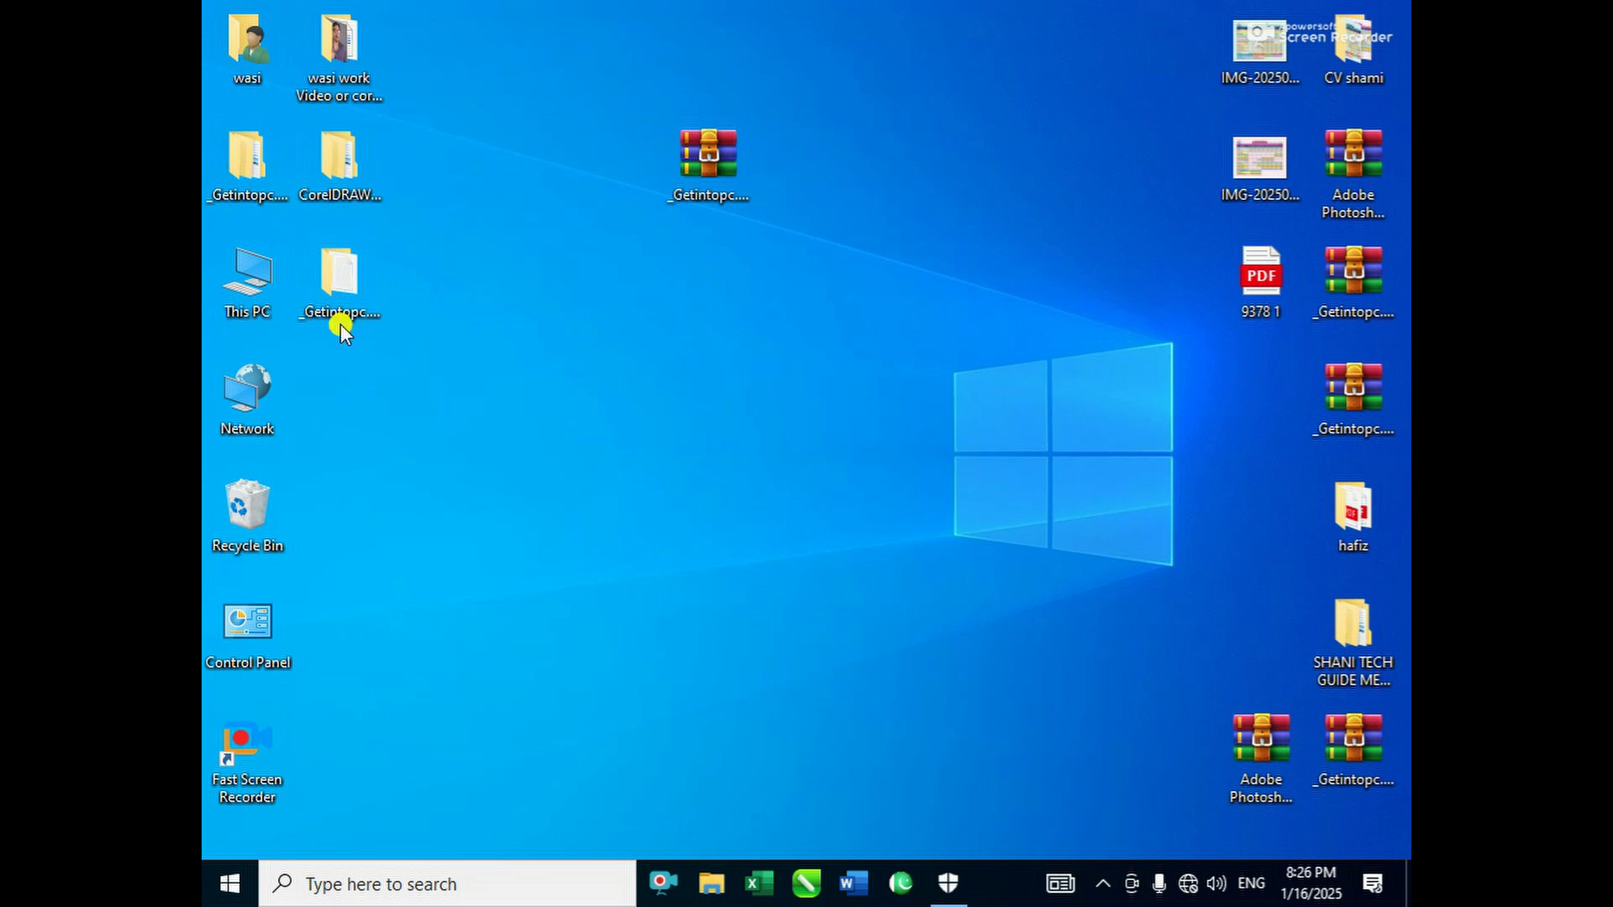
- Open the _Getintopc.com_Nitro_Pro_13.42.1.855 folder from the desktop and show its contents as large icons
double_click(362, 294)
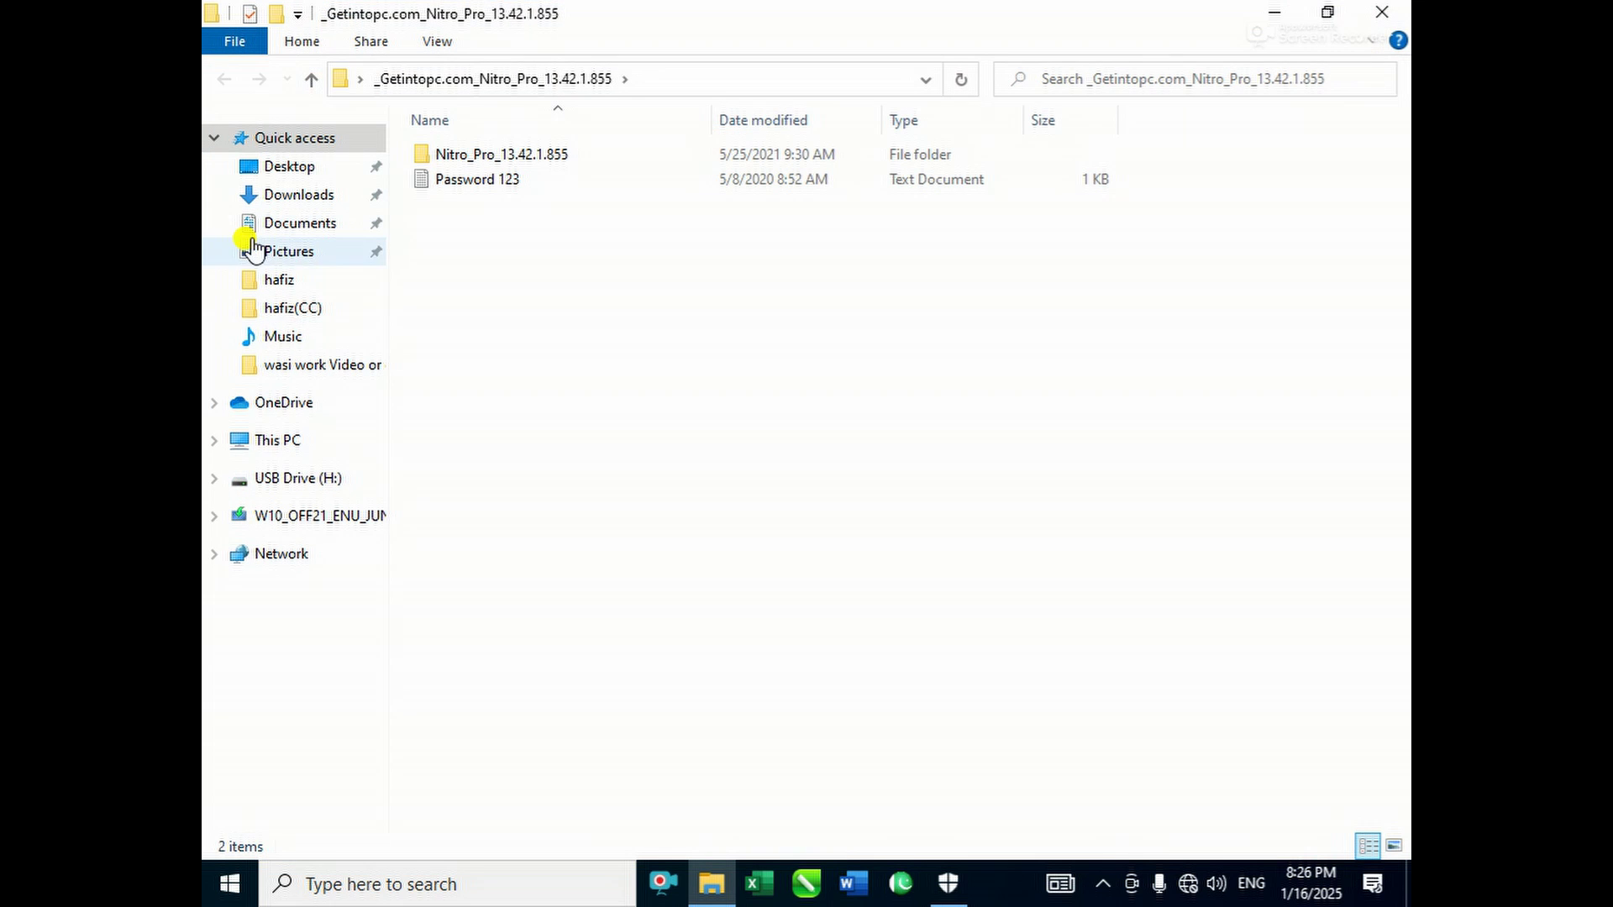
right_click(698, 338)
mouse_move(756, 355)
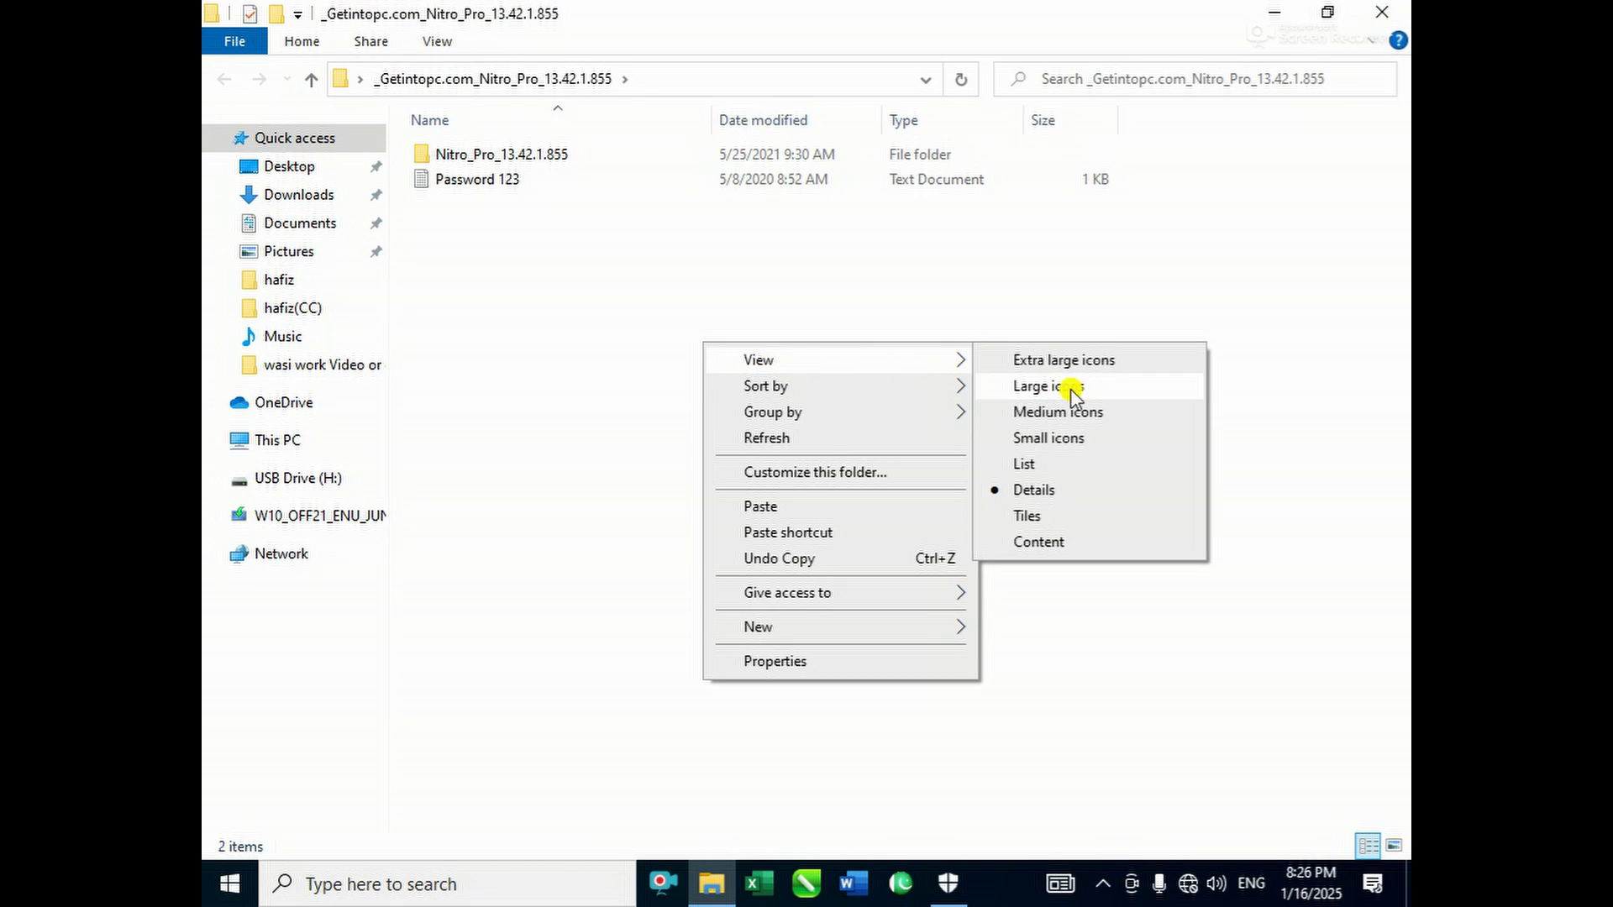
click(1072, 386)
- Open the Nitro_Pro_13.42.1.855 subfolder and display its contents as large icons
double_click(483, 205)
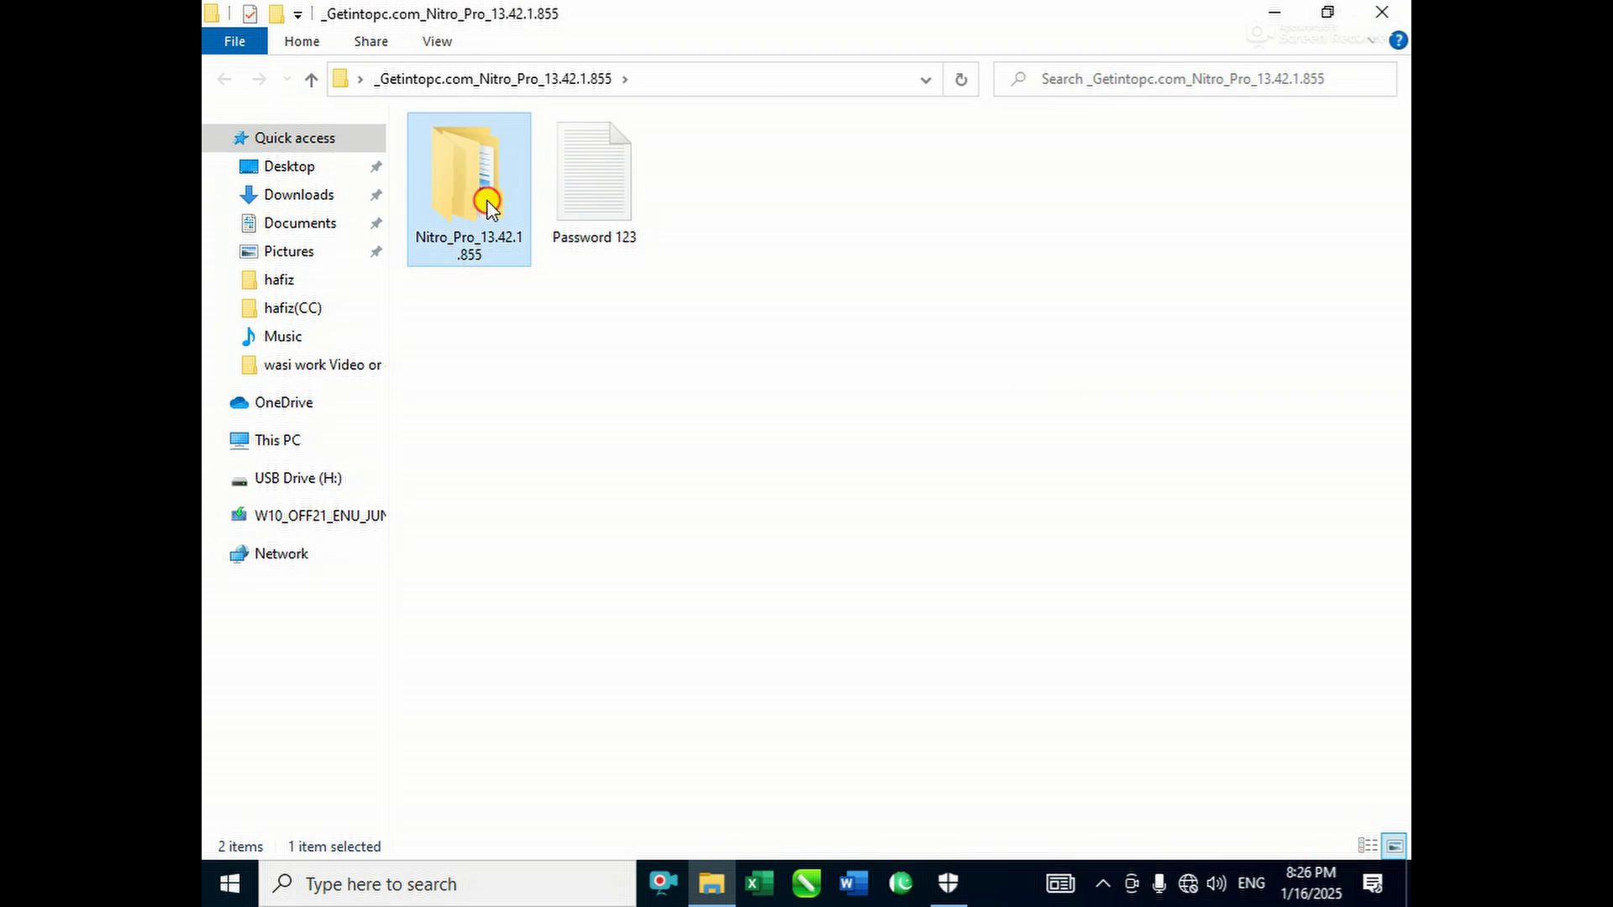
right_click(558, 225)
mouse_move(622, 246)
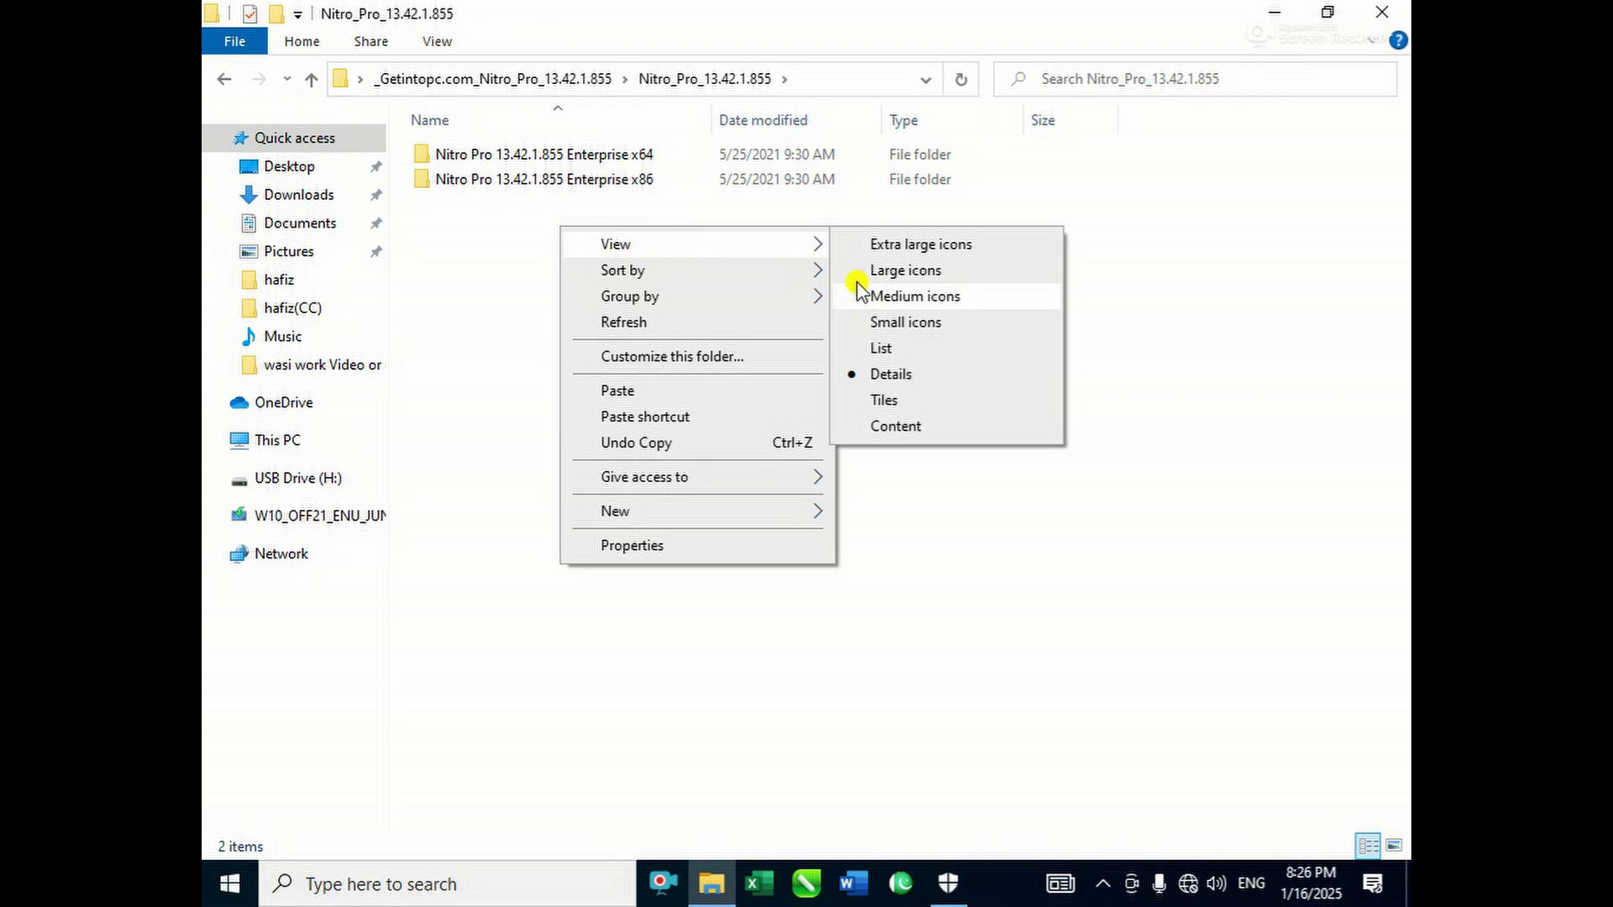
click(888, 271)
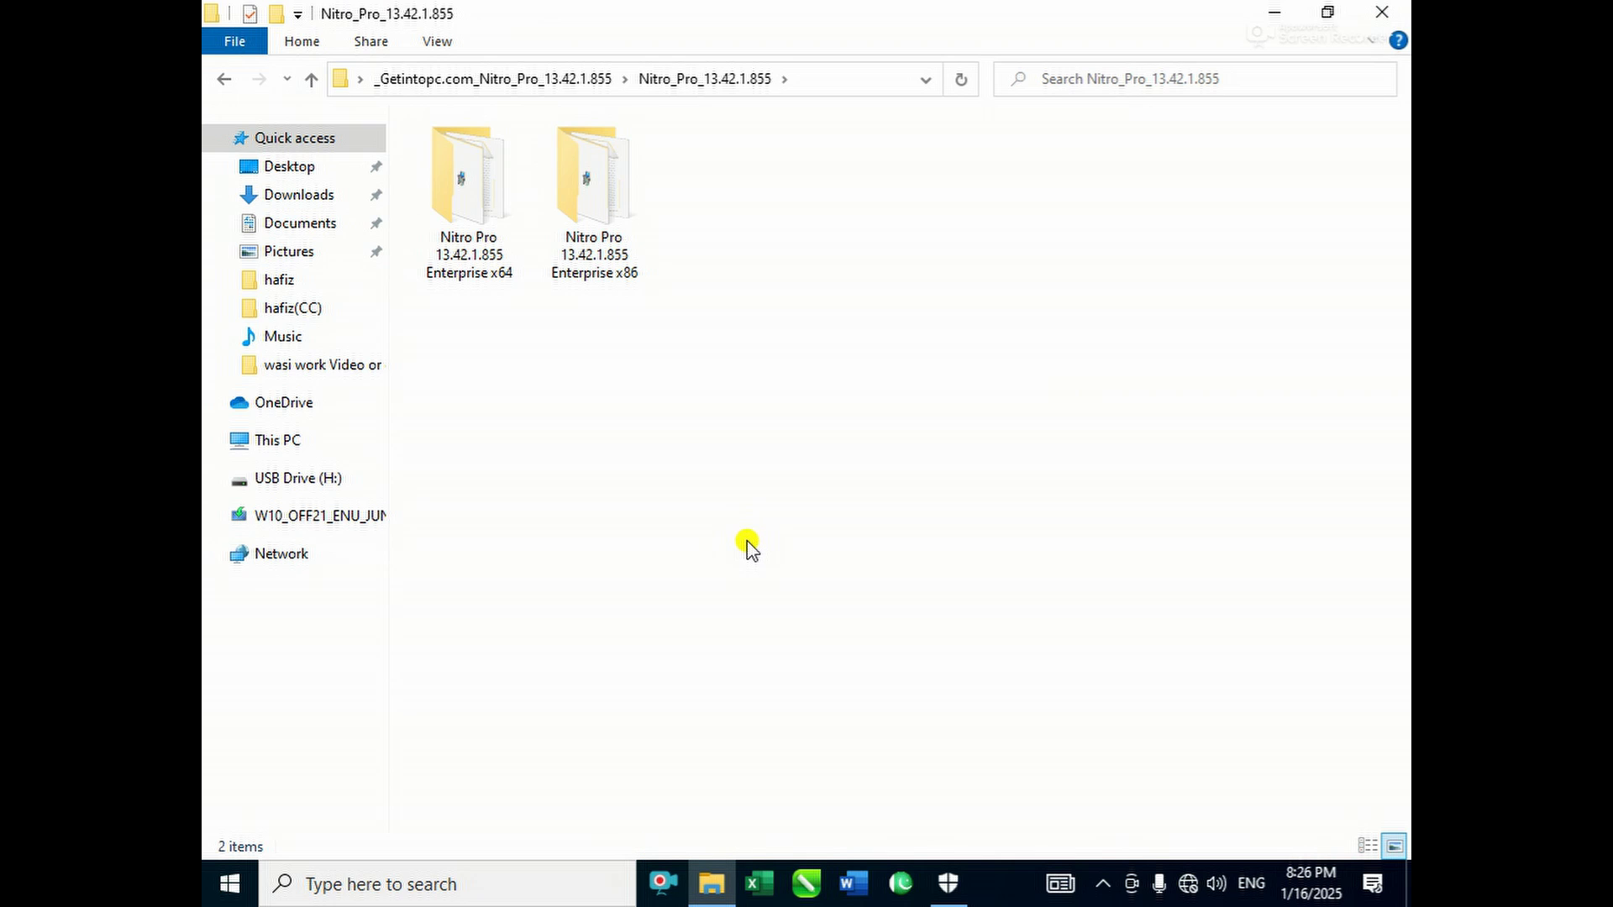
- Open the Nitro Pro 13.42.1.855 Enterprise x64 folder and switch it to large icons
double_click(467, 176)
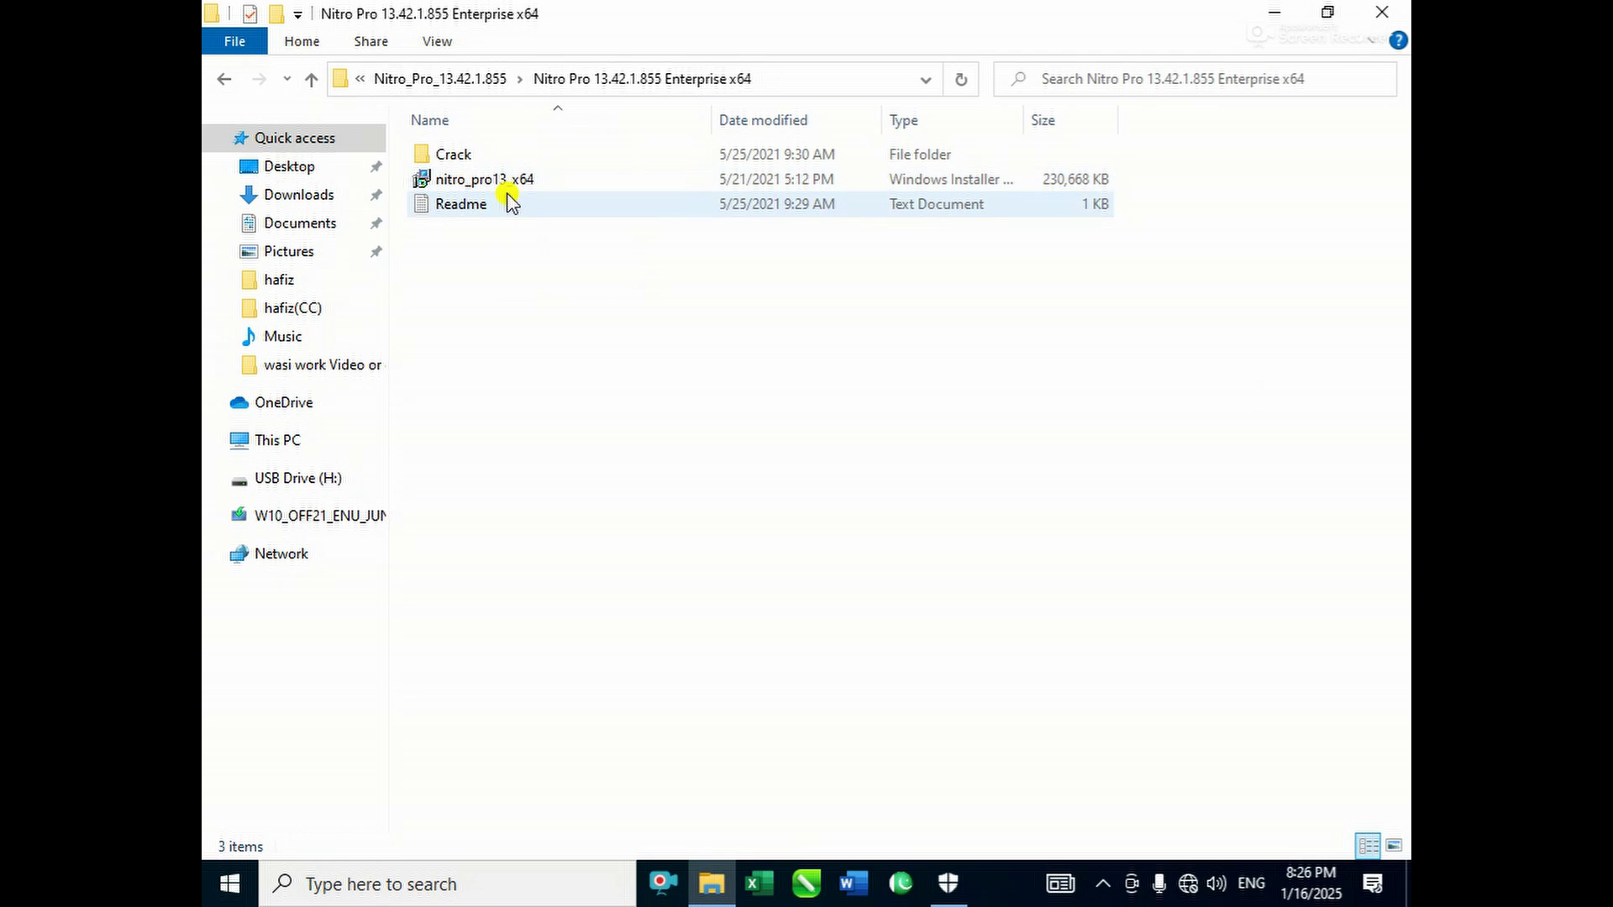
right_click(544, 266)
mouse_move(666, 295)
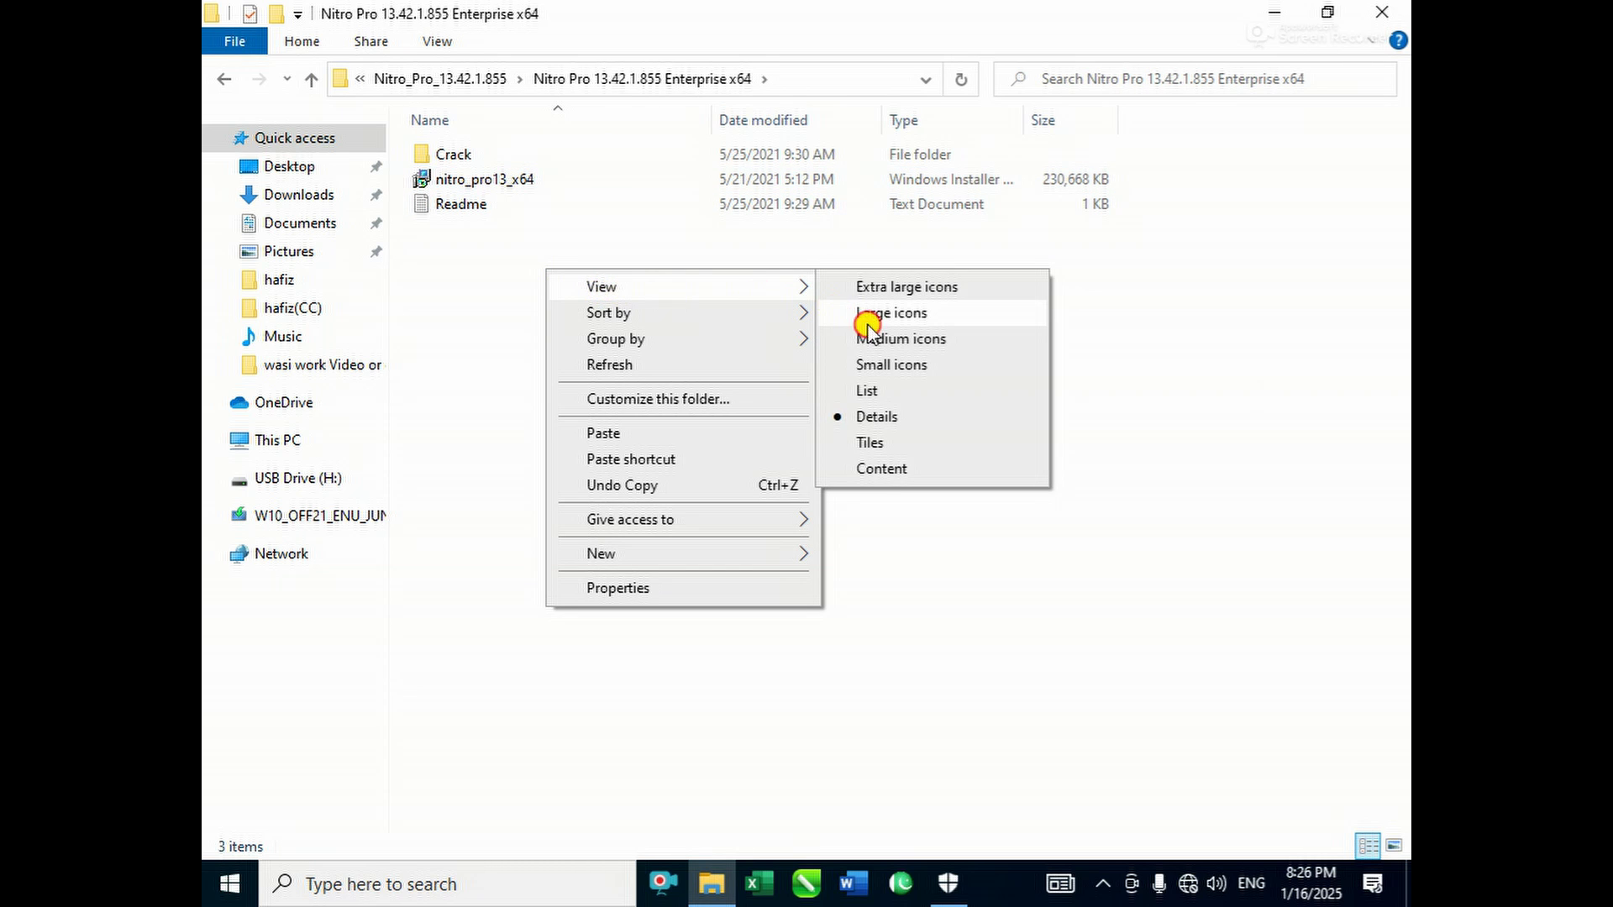
click(862, 315)
- Start the nitro_pro13_x64 installer package
click(564, 190)
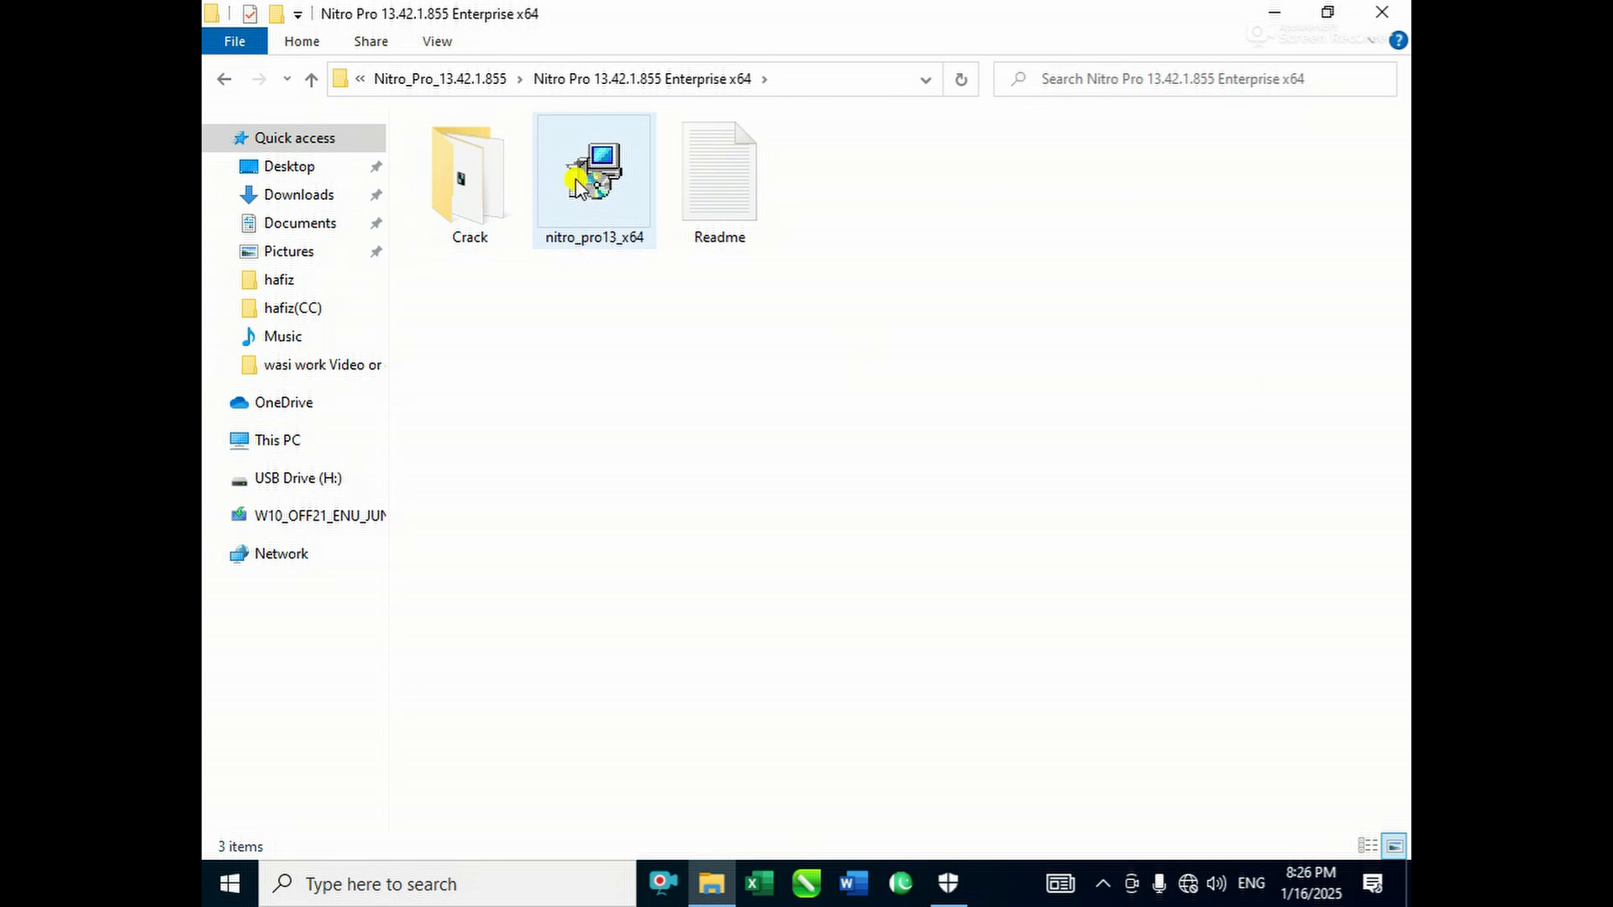
right_click(615, 196)
click(647, 215)
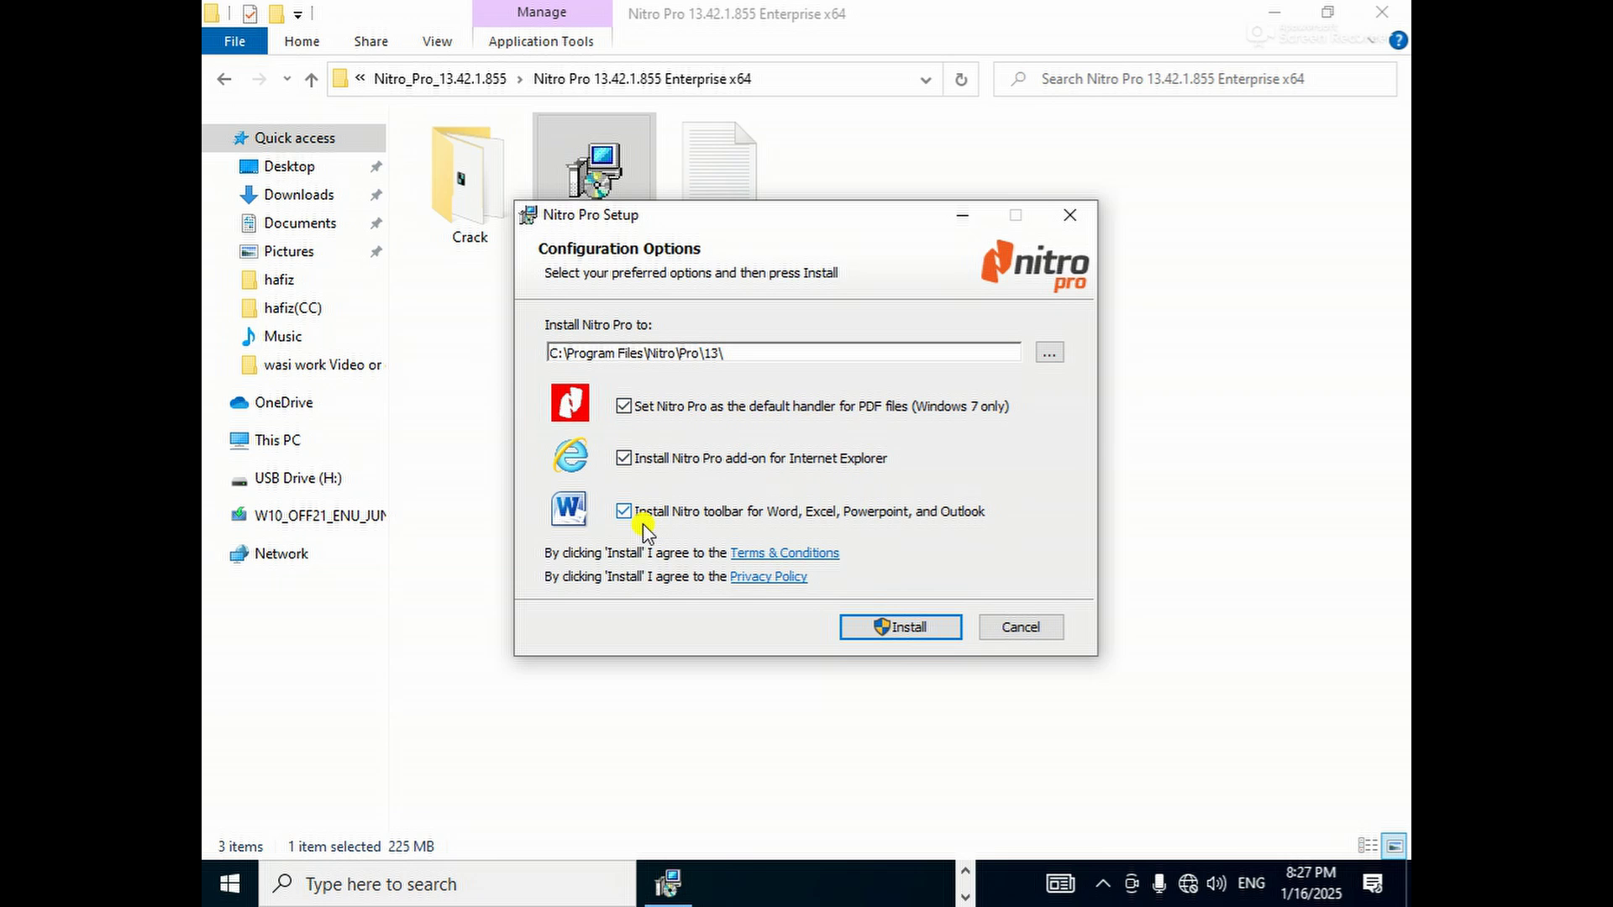
- Install Nitro Pro to C:\Program Files\Nitro\Pro\13\ with all three configuration options enabled, and finish the setup wizard
click(966, 870)
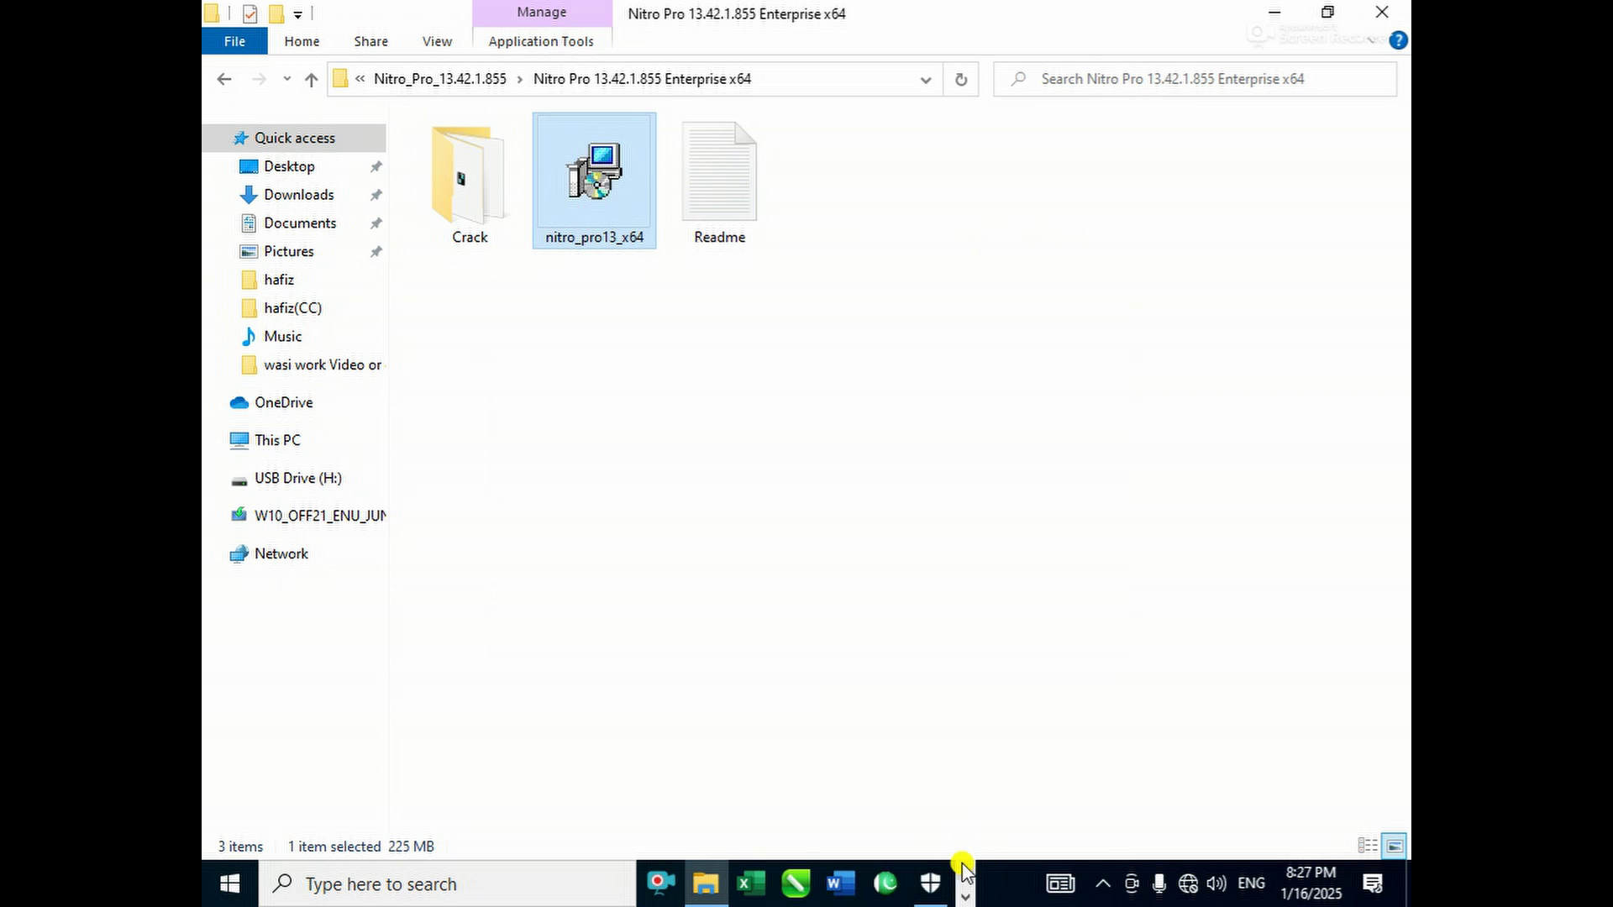
click(964, 897)
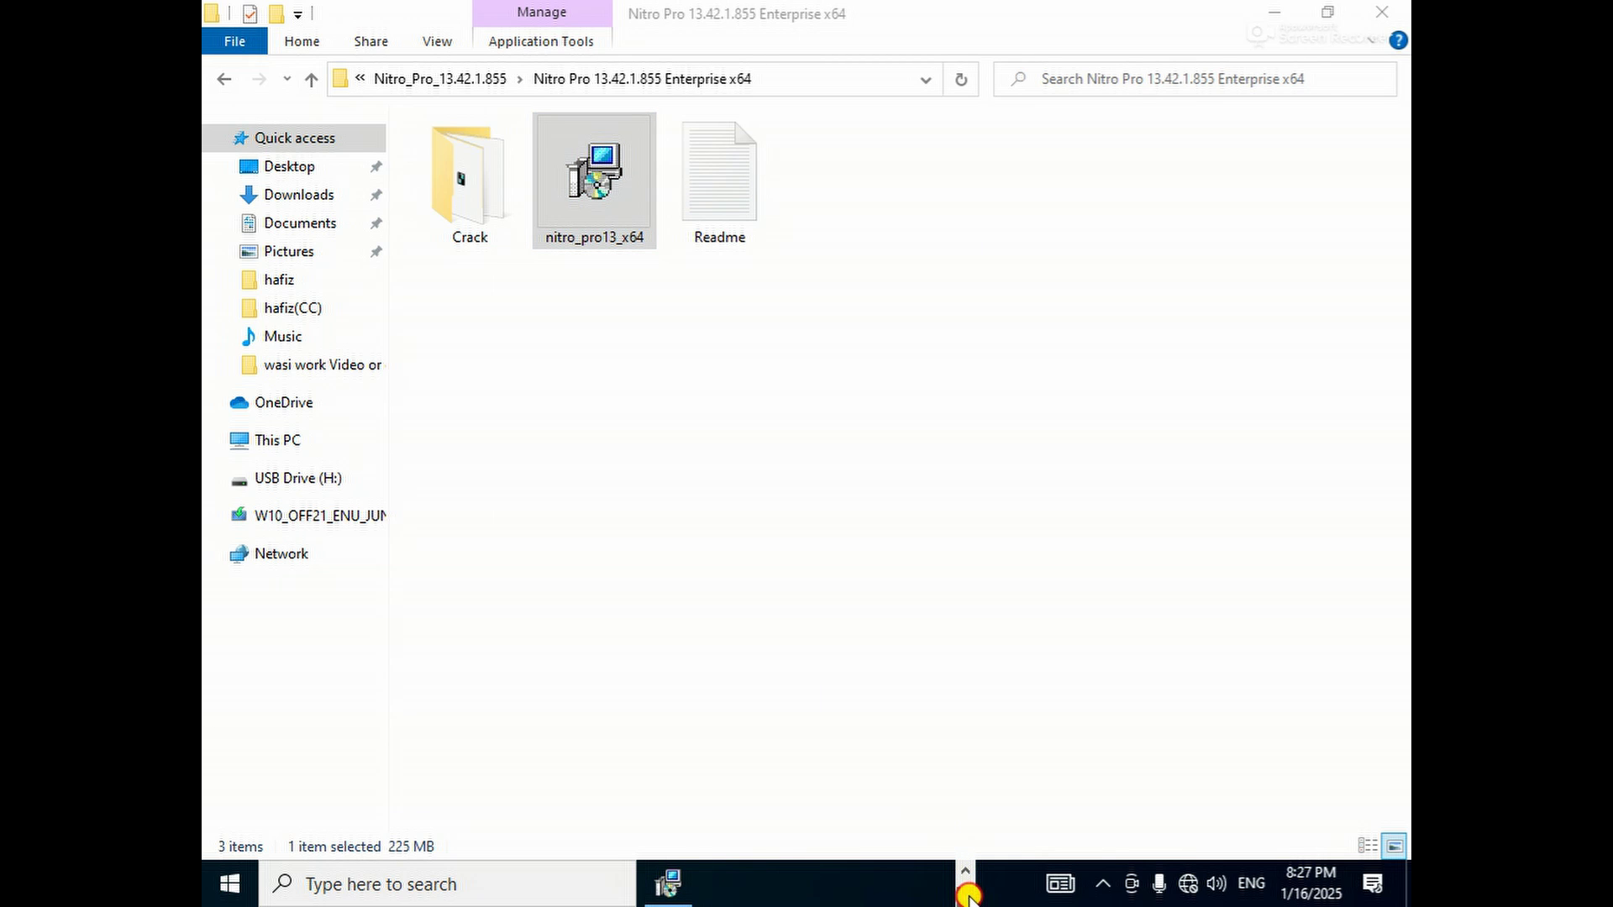
click(672, 878)
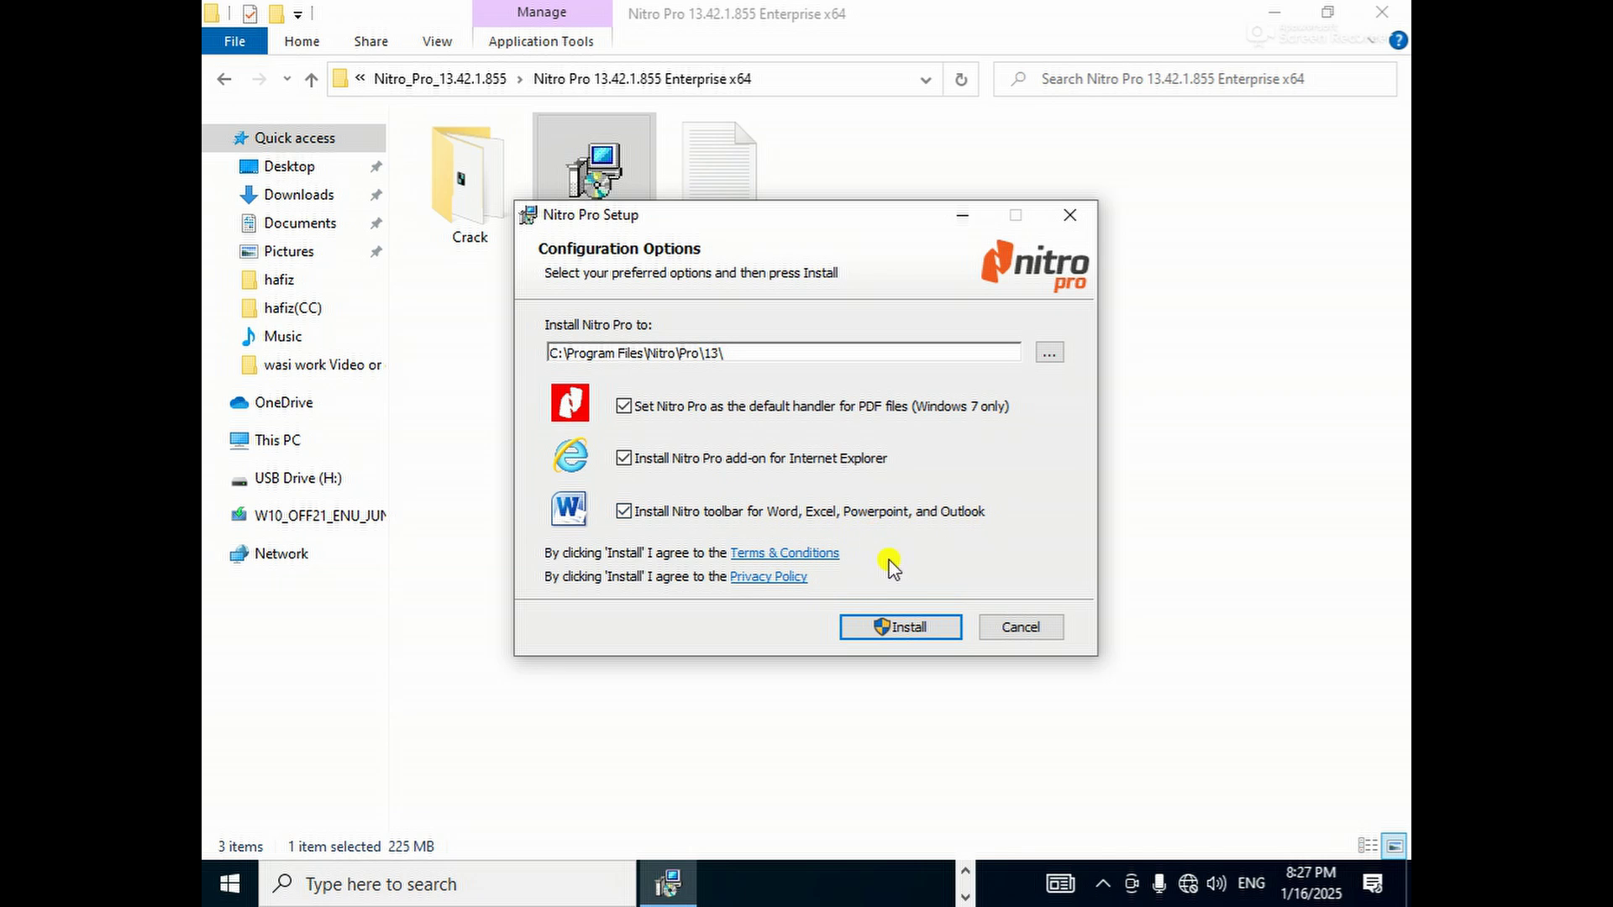
click(929, 630)
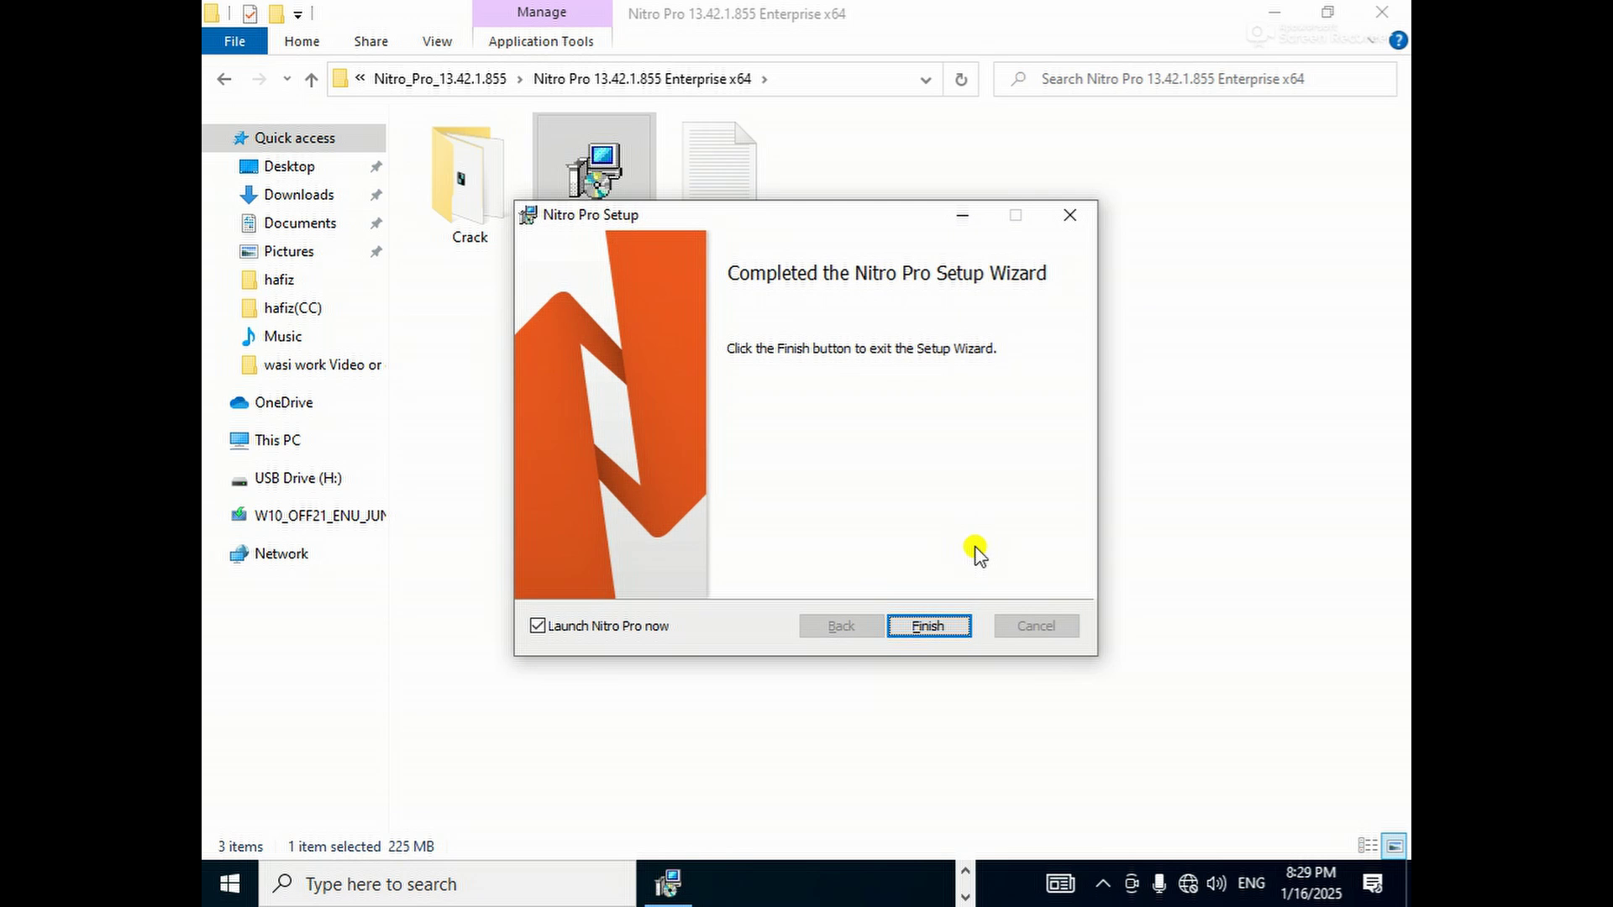
click(927, 626)
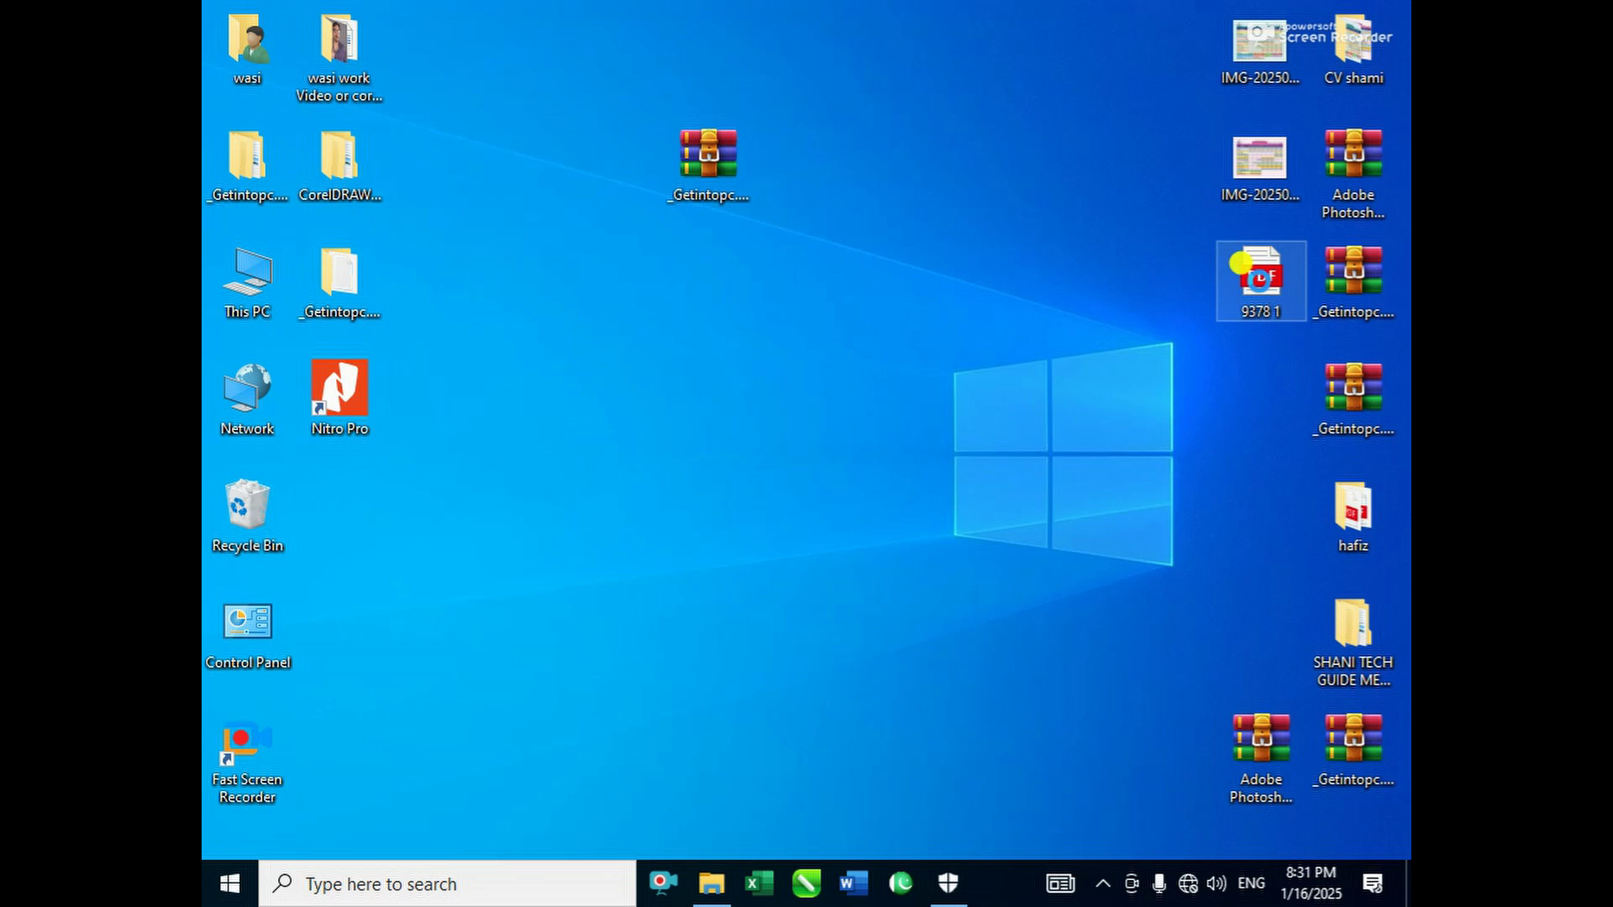
- Move the 9378 1 PDF icon on the desktop to the free space beside the lone Getintopc archive
right_click(1261, 277)
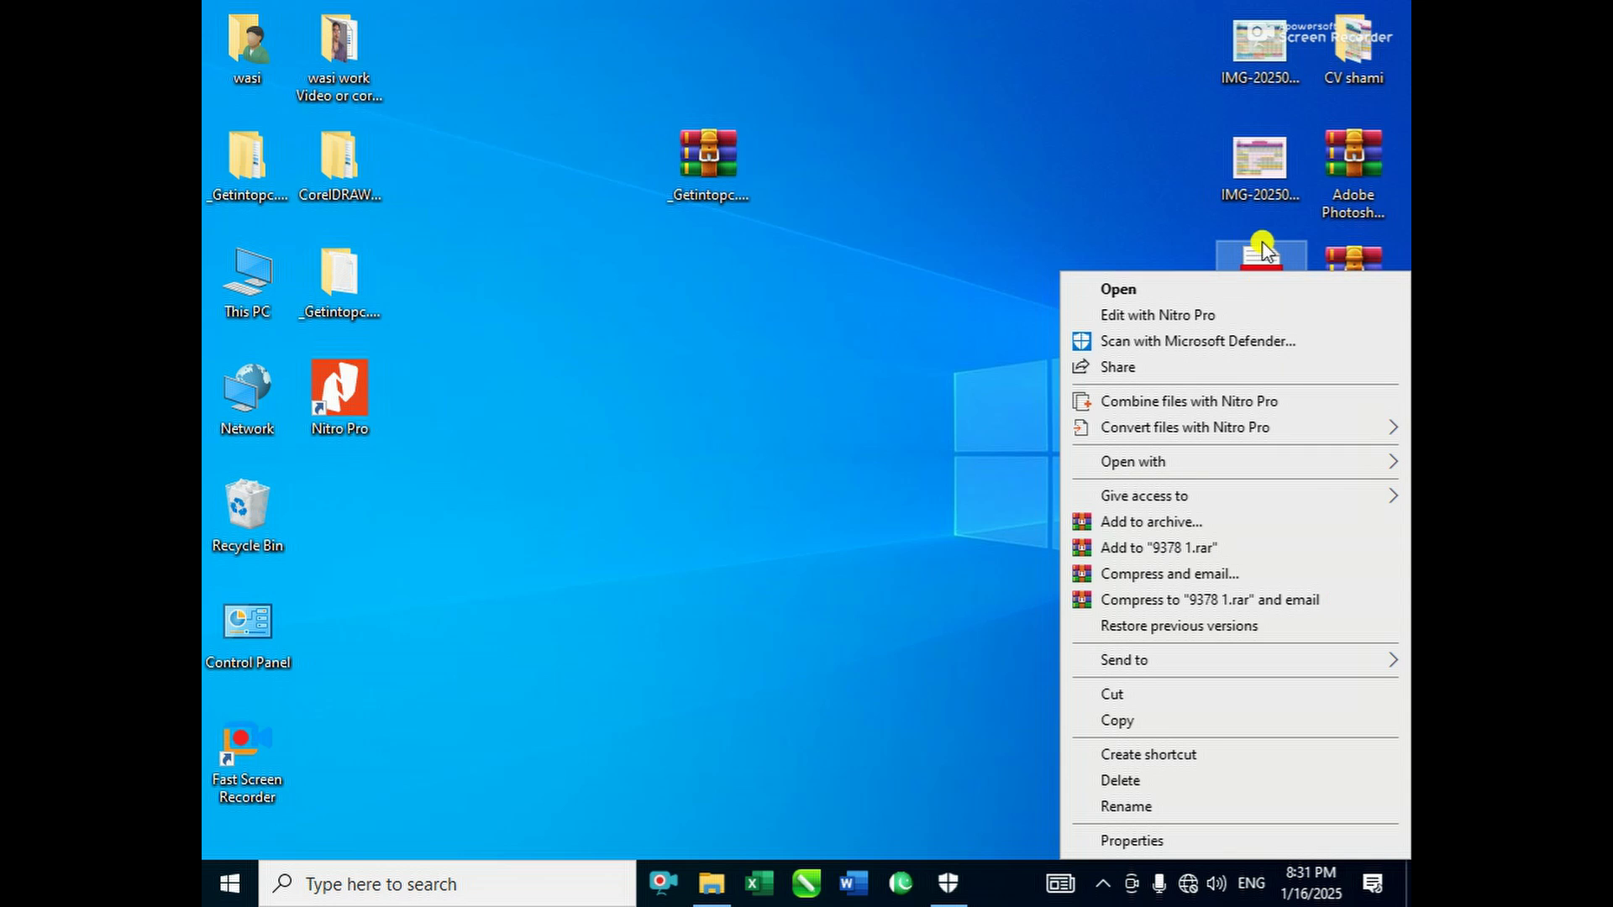
click(1257, 246)
drag(1257, 245, 845, 161)
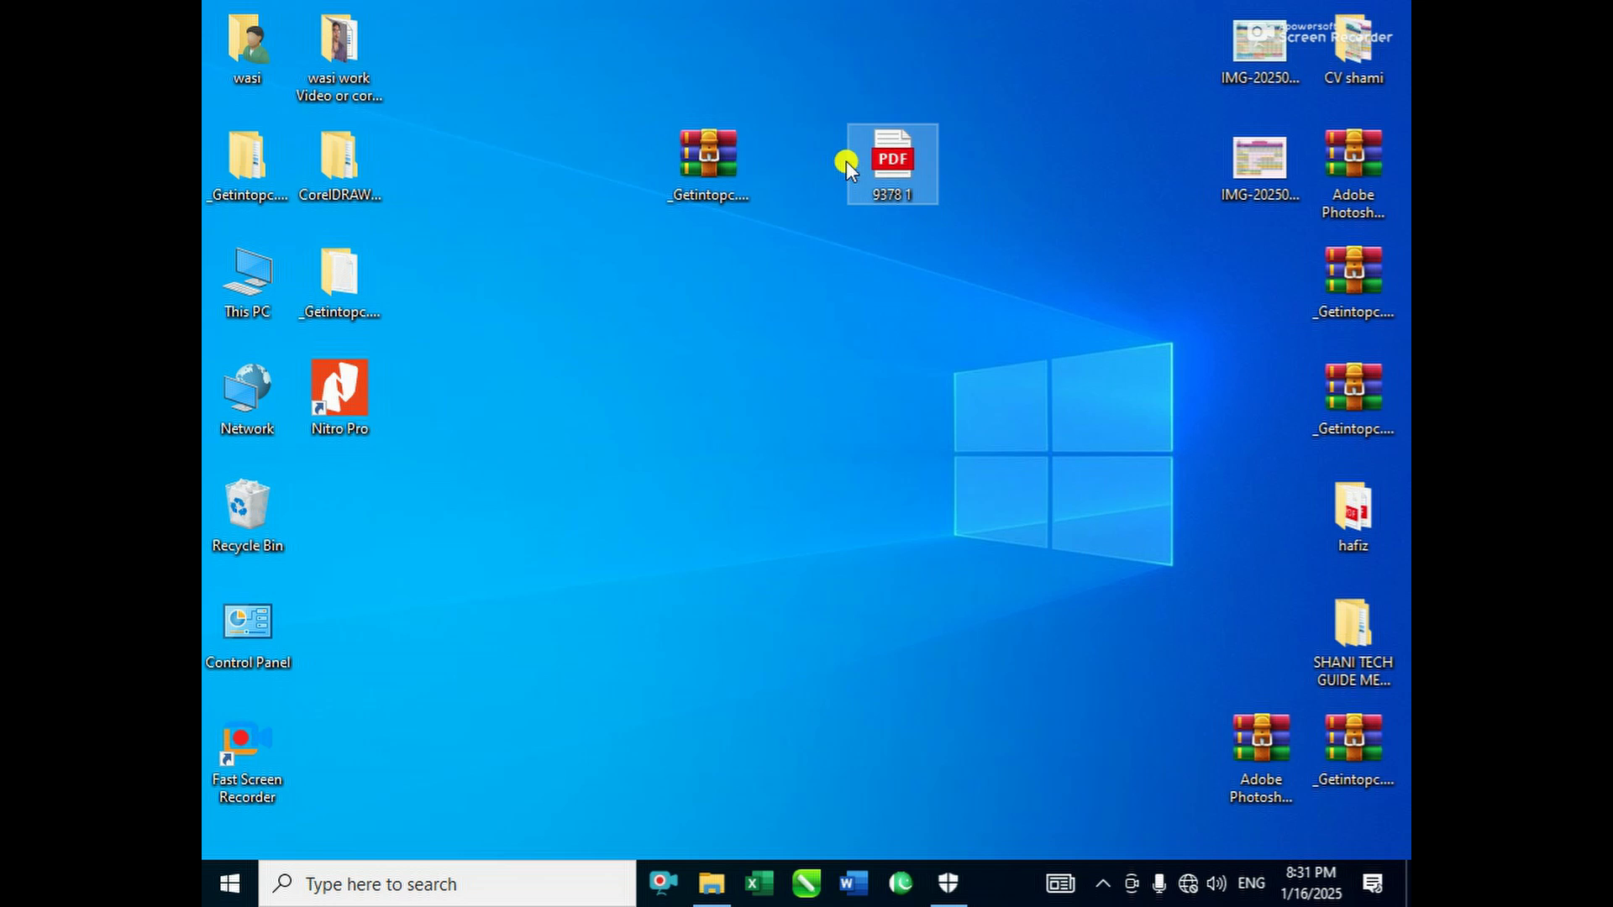
- Set Nitro Pro as the default app for .pdf files through the properties of the 9378 1 PDF
right_click(894, 160)
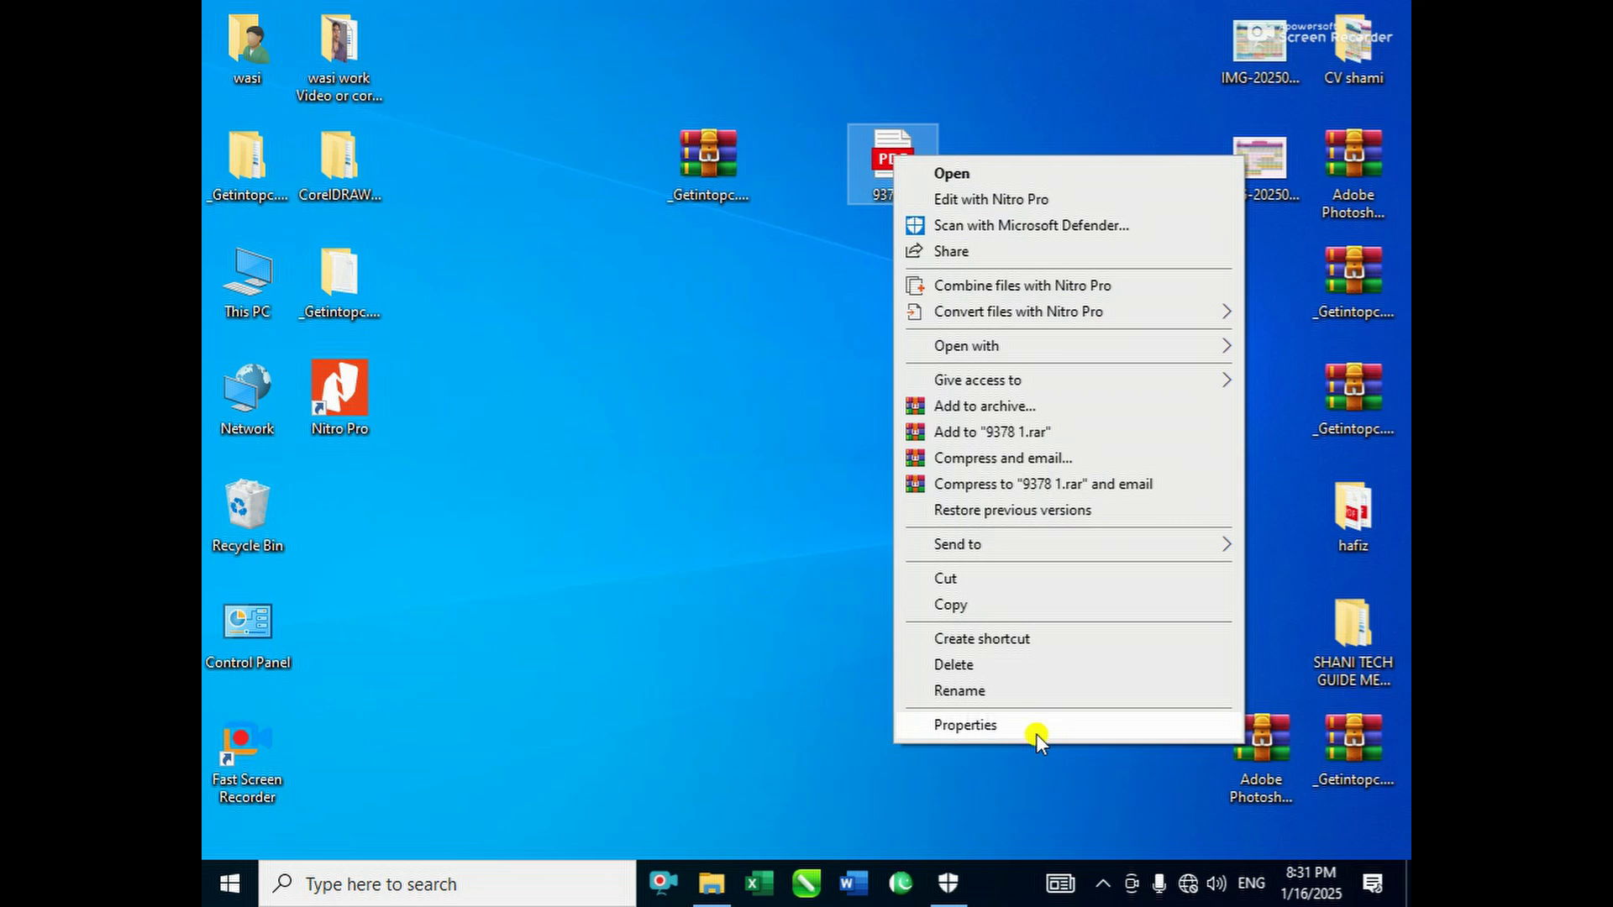
click(992, 729)
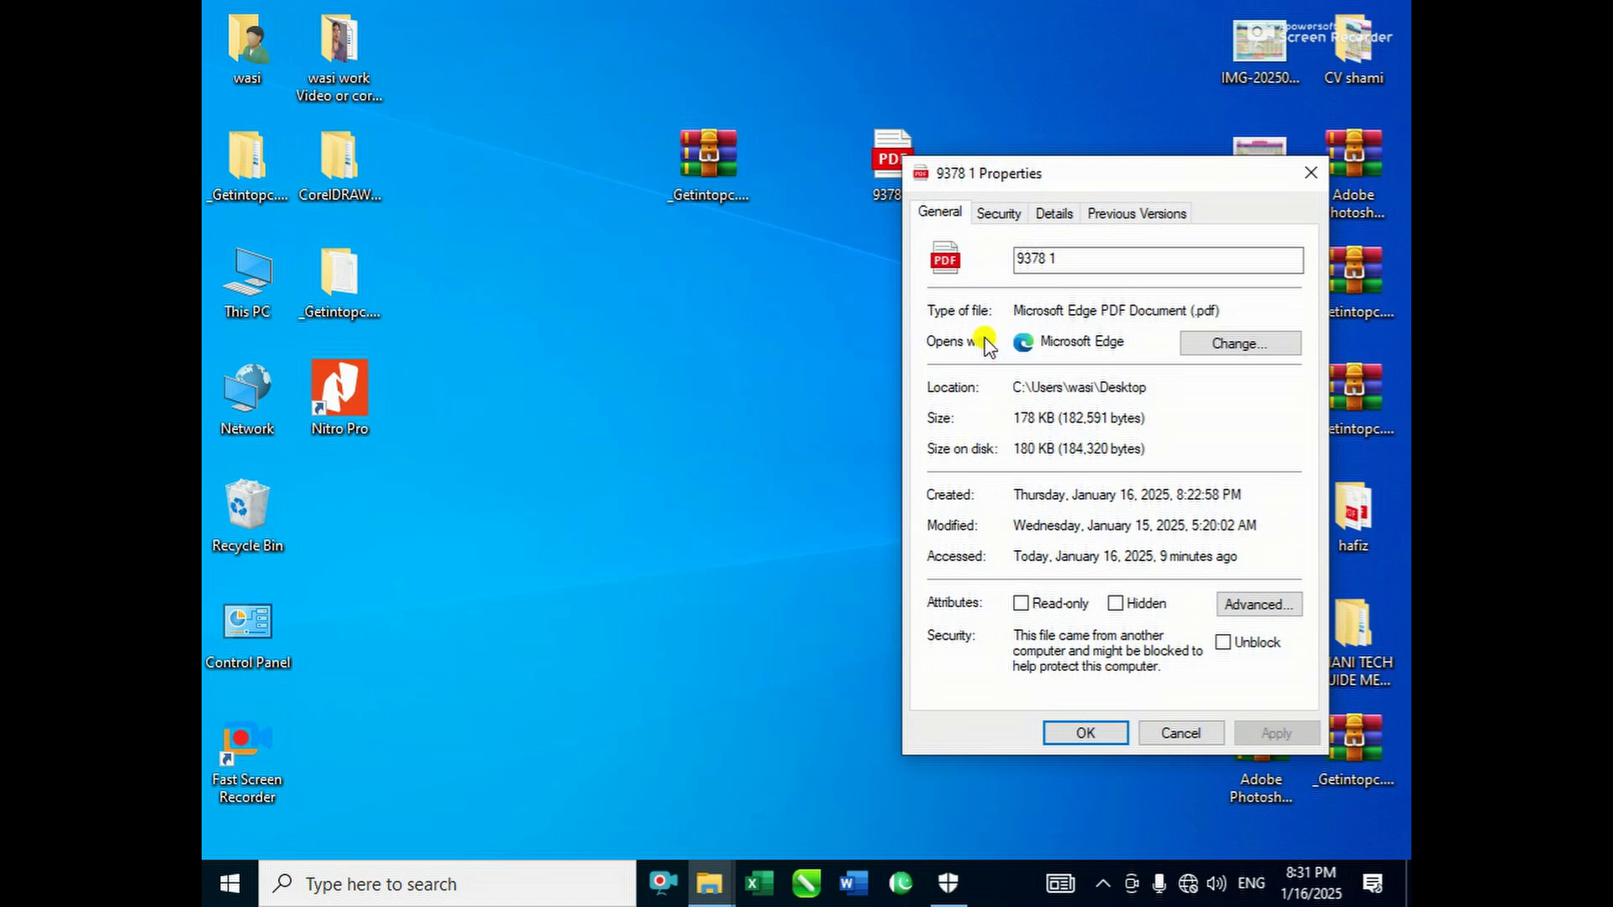
click(1230, 357)
click(697, 483)
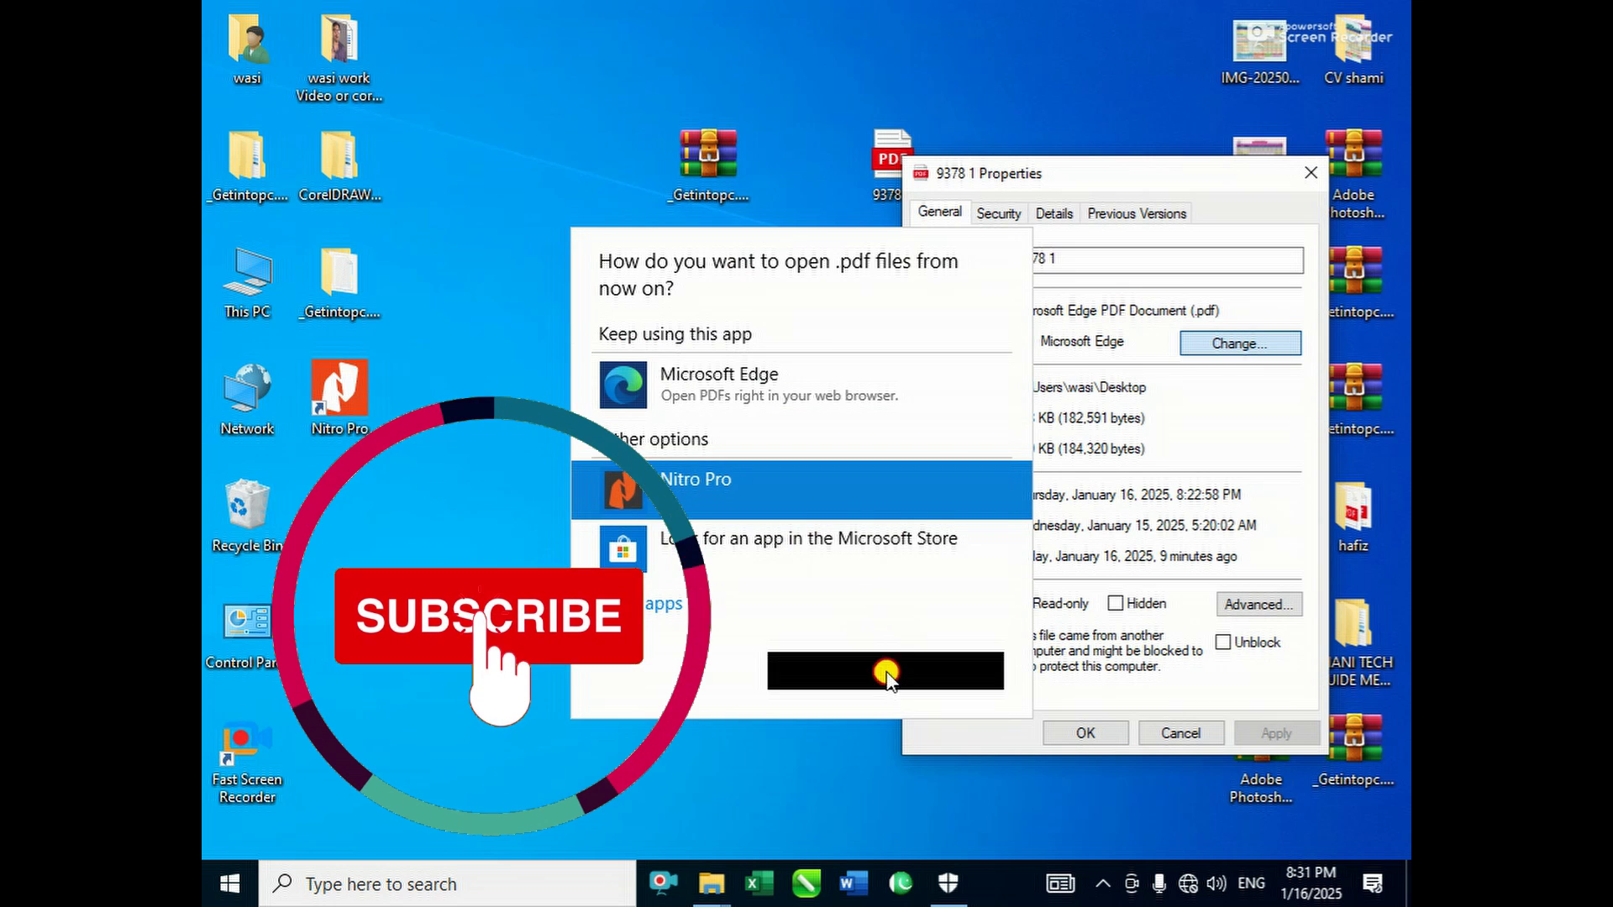
click(886, 672)
click(1083, 733)
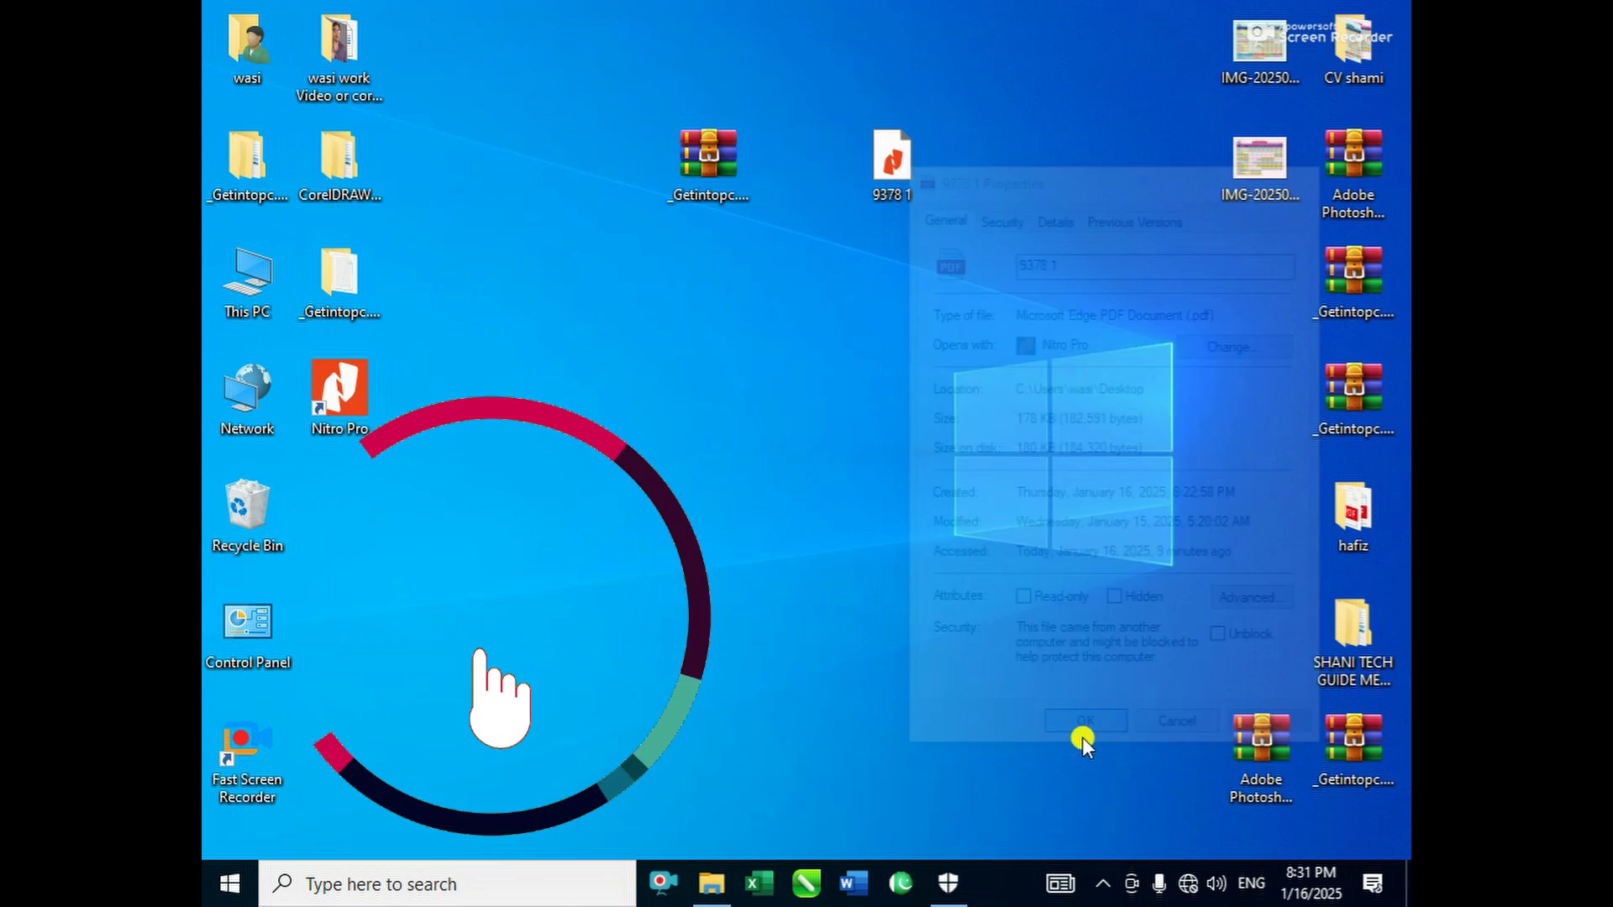
- Open the 9378 1 PDF in Nitro Pro and hide the Bookmarks pane
click(884, 158)
double_click(894, 159)
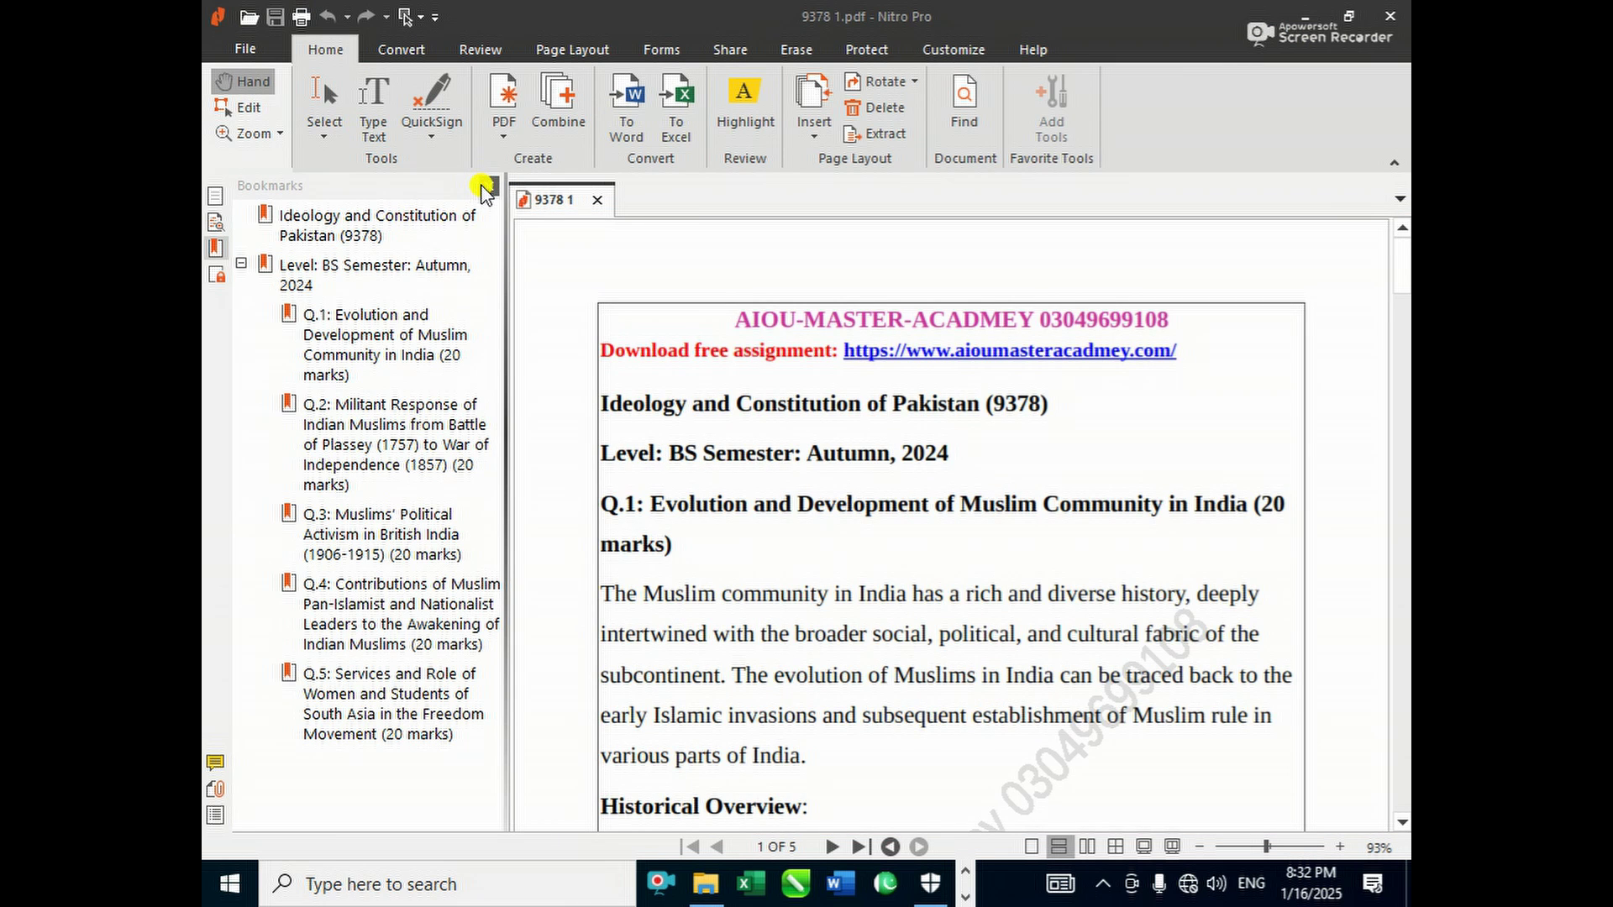
click(486, 187)
- Delete the pink academy header line on the first page, editing it on the current page only
click(238, 109)
click(654, 348)
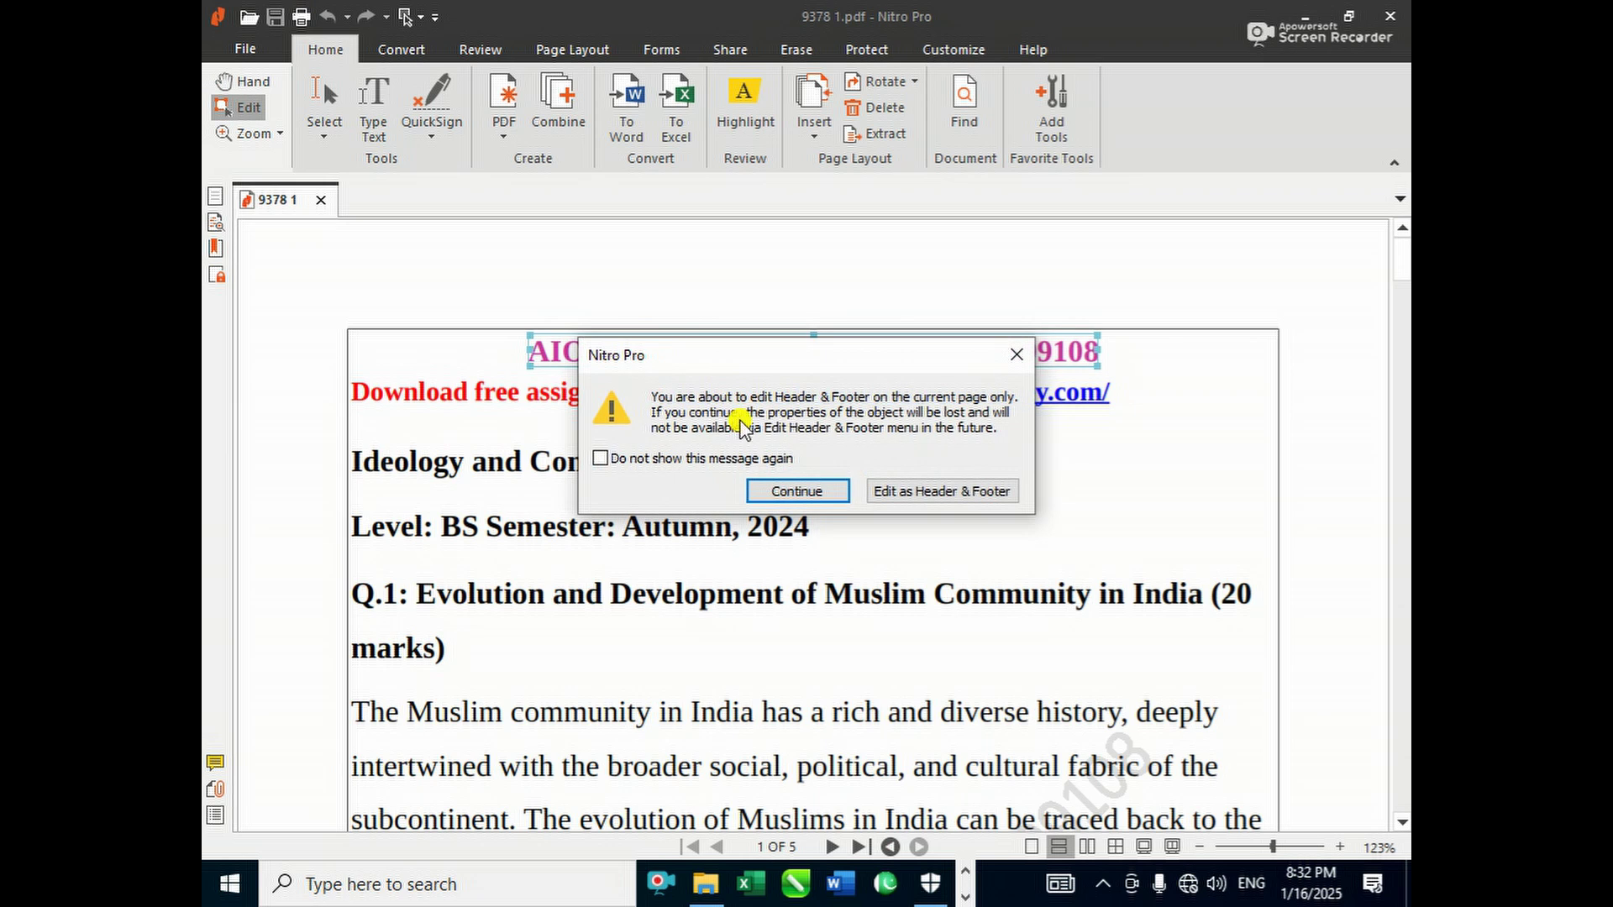
click(794, 487)
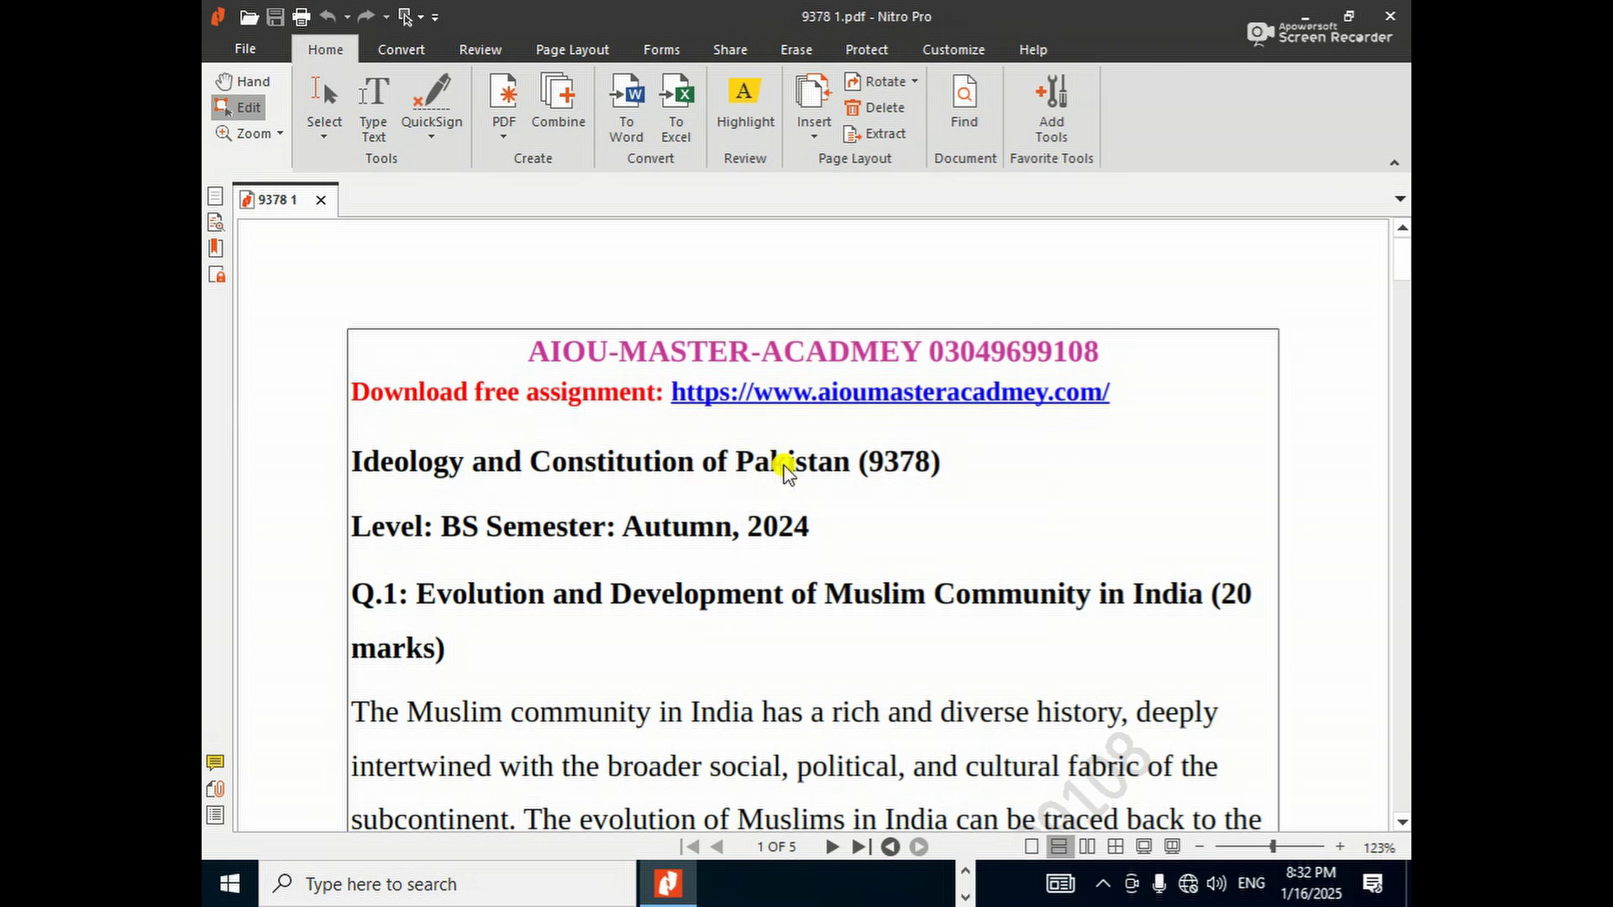
triple_click(748, 359)
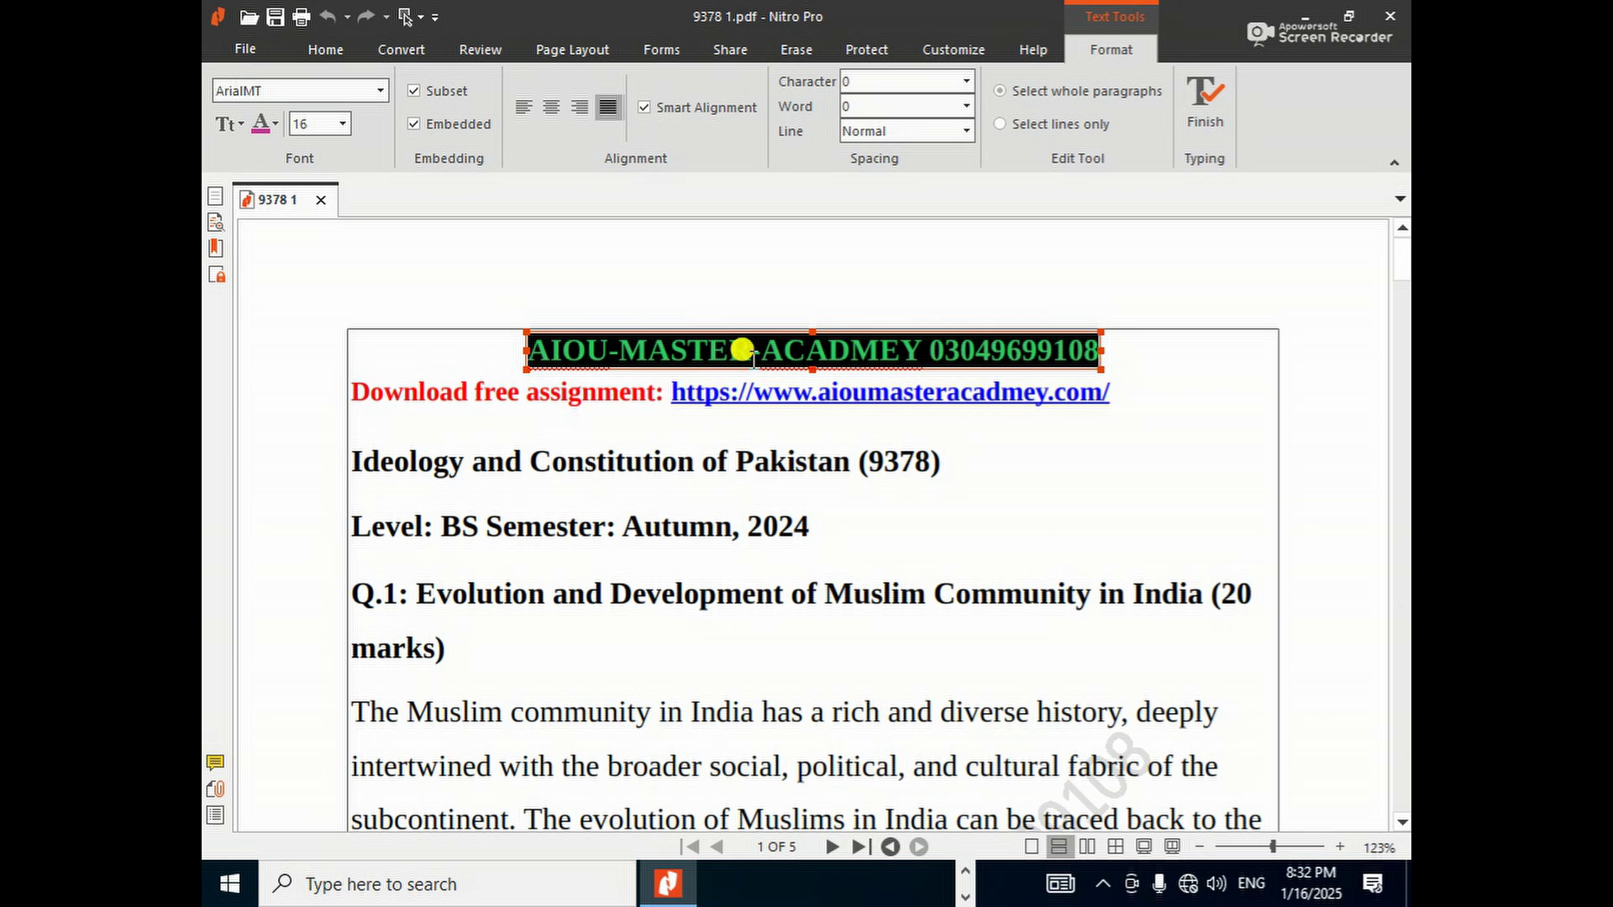
key(Delete)
- Delete the "Download free assignment" line with its web link from the first page
click(864, 439)
click(906, 388)
key(Escape)
click(1101, 383)
key(Escape)
click(1101, 386)
key(ctrl+a)
key(Delete)
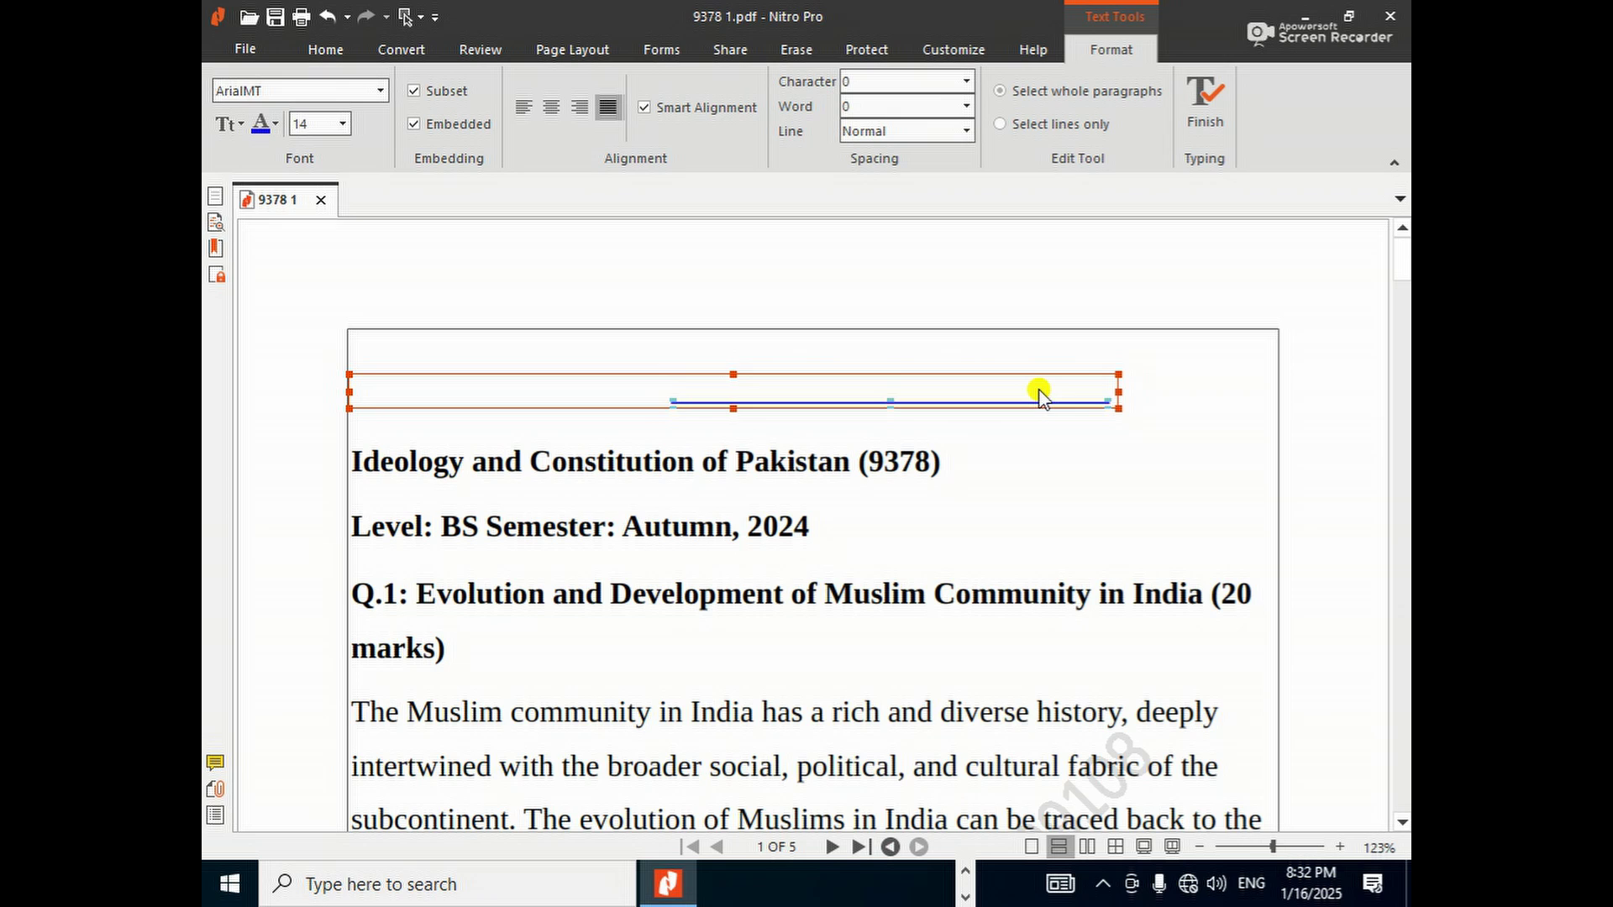
key(Escape)
scroll(1092, 404, down, 8)
scroll(1105, 396, down, 8)
scroll(1100, 394, up, 6)
scroll(1101, 394, up, 10)
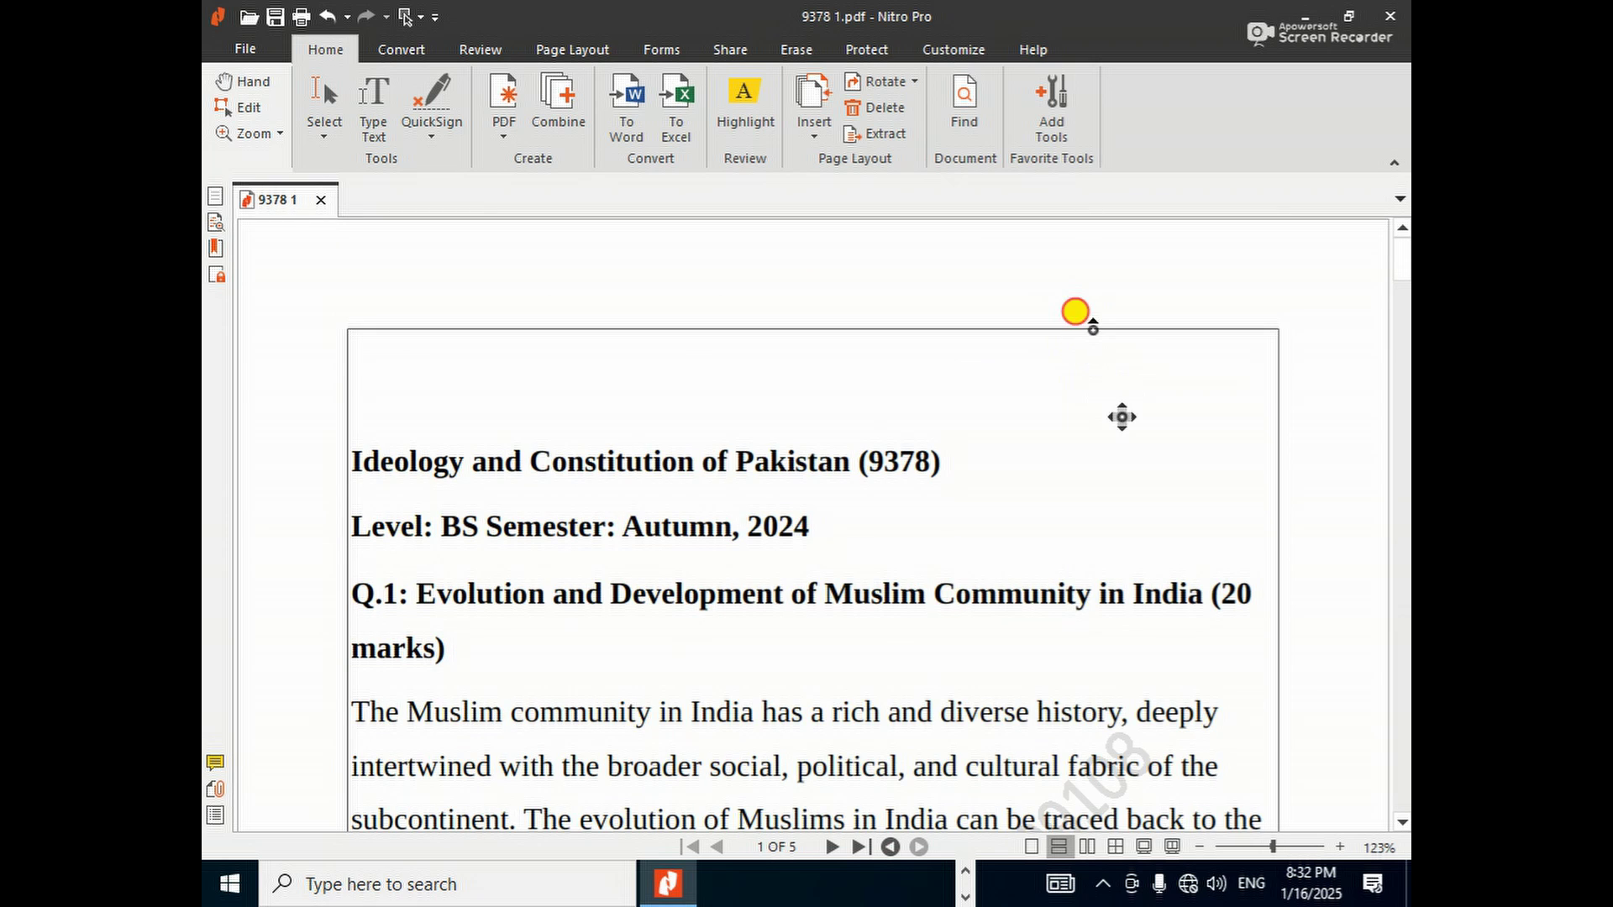
middle_click(1076, 312)
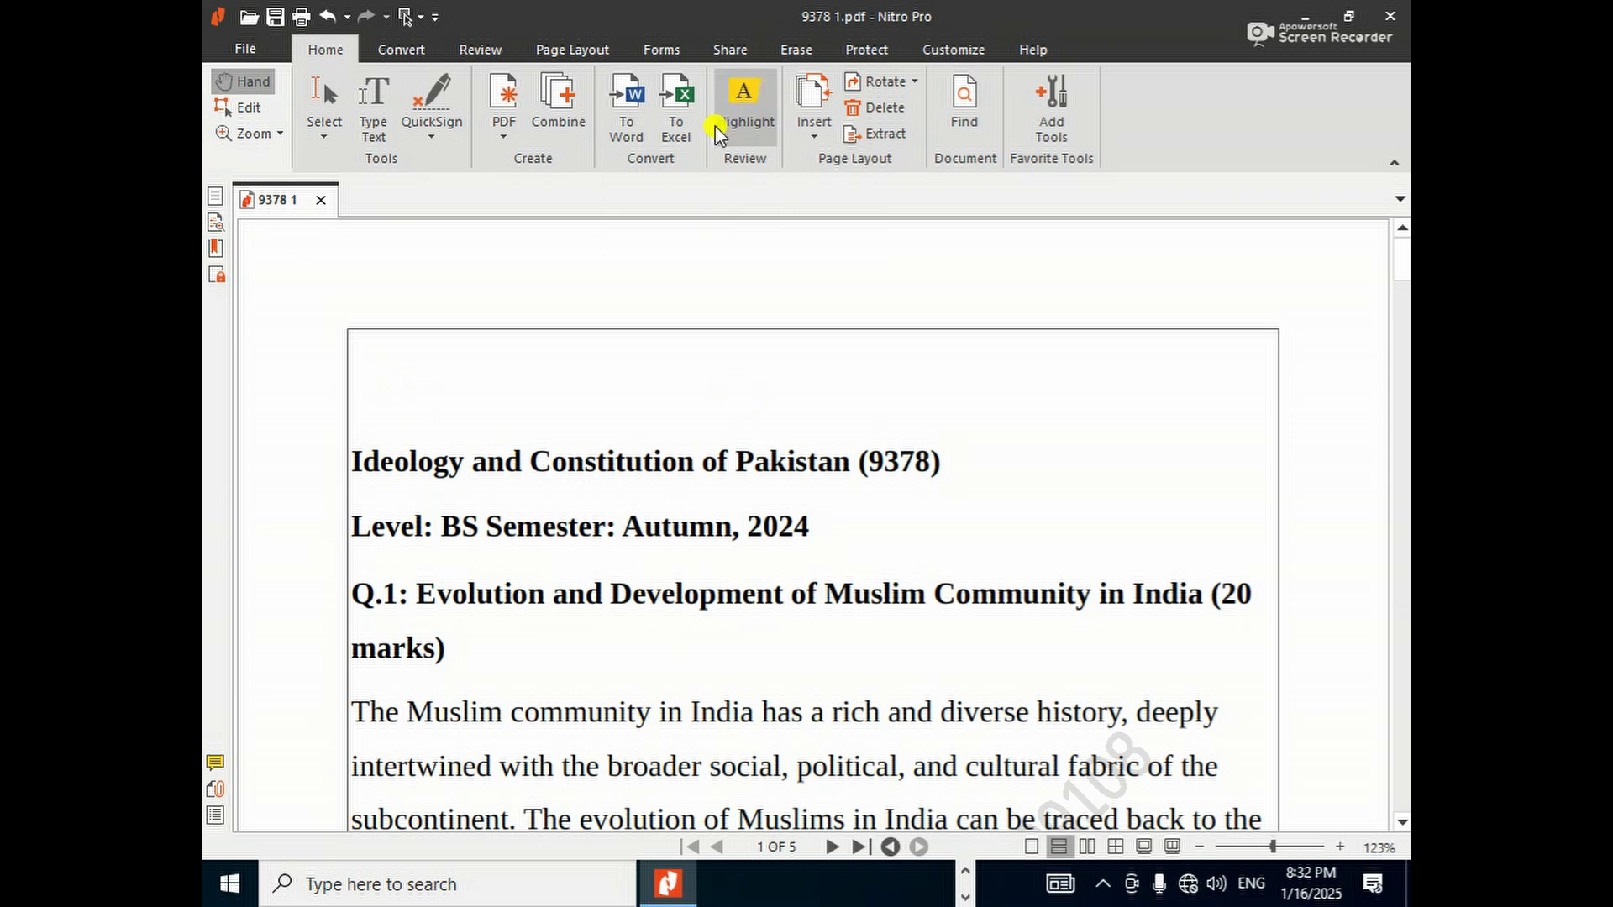
- Set up a PDF-to-Word conversion of 9378 1.pdf with the Desktop as the specific output folder
click(622, 99)
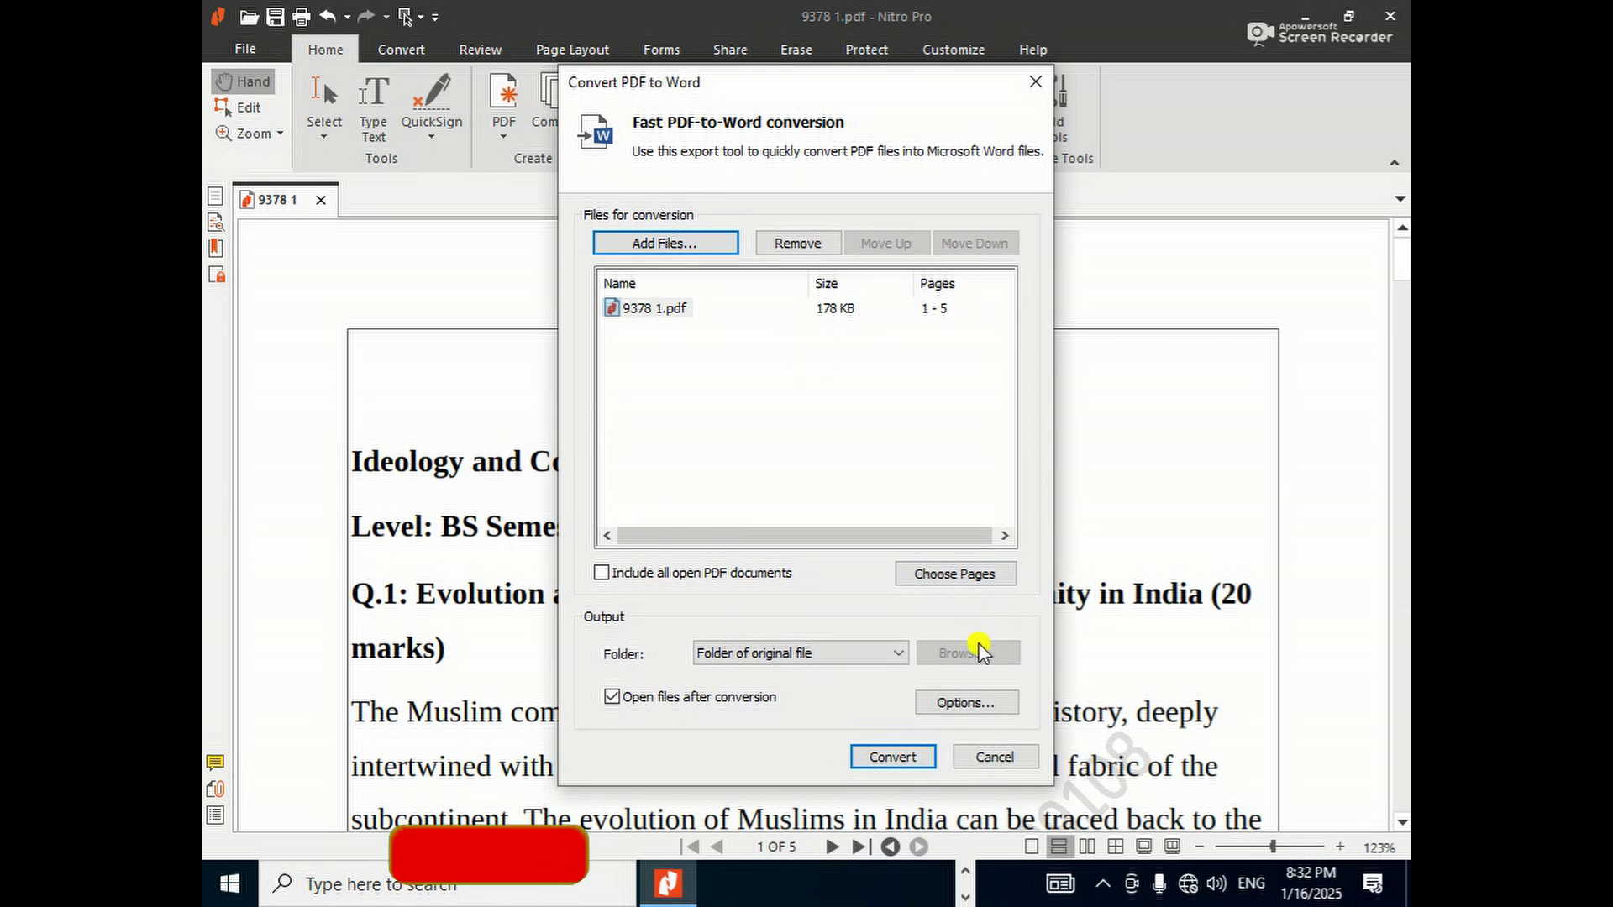
click(835, 653)
click(780, 677)
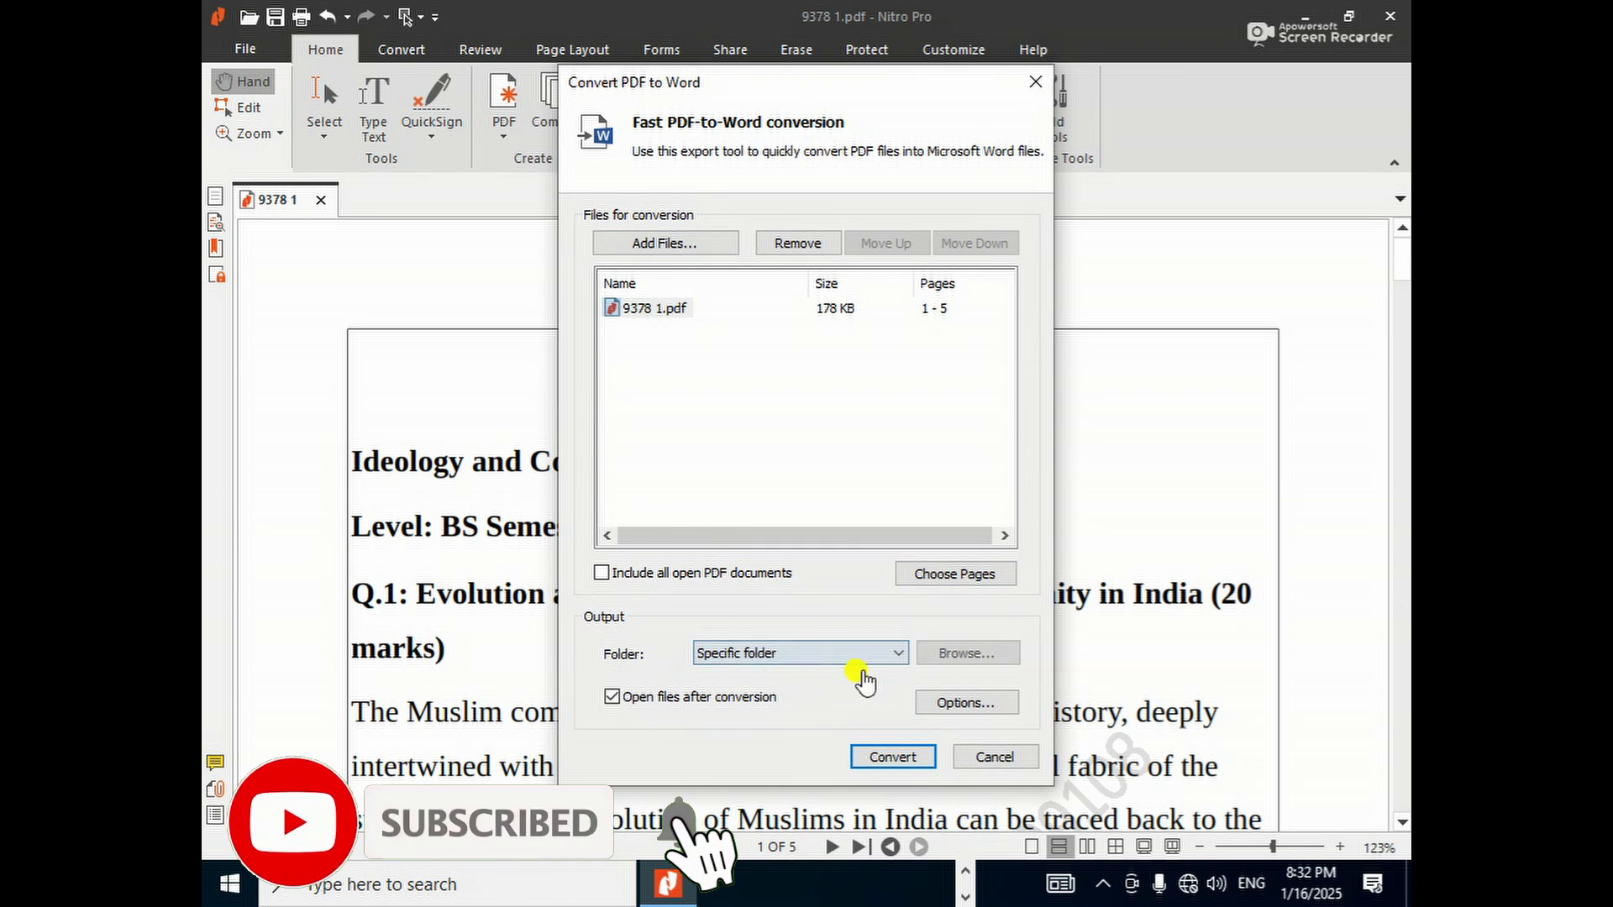
click(962, 653)
click(688, 356)
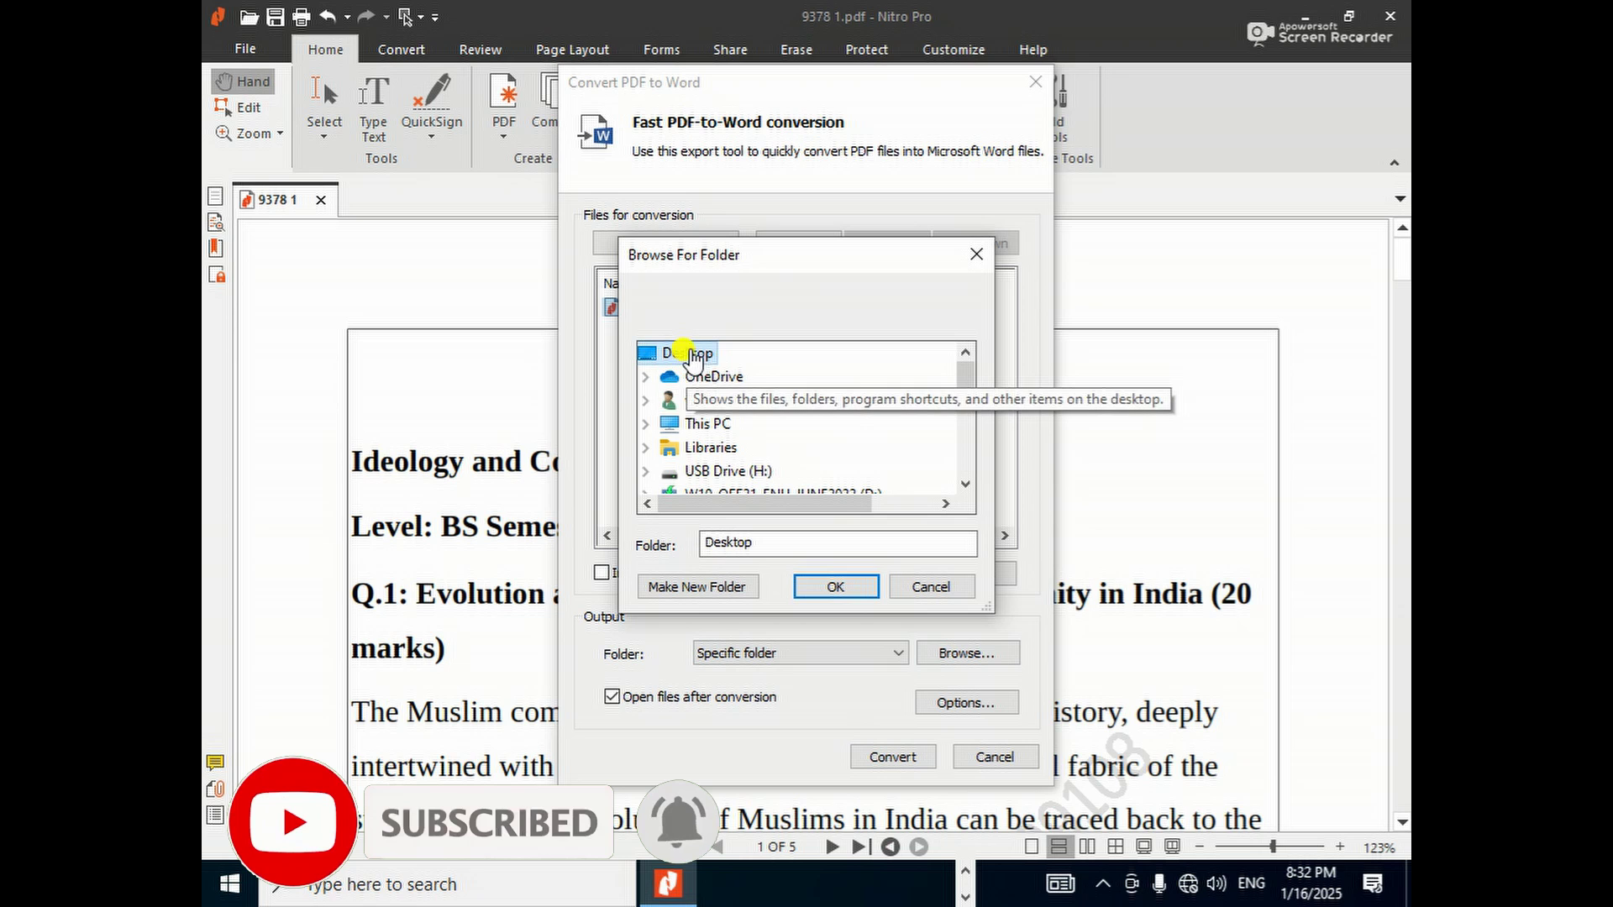
click(840, 592)
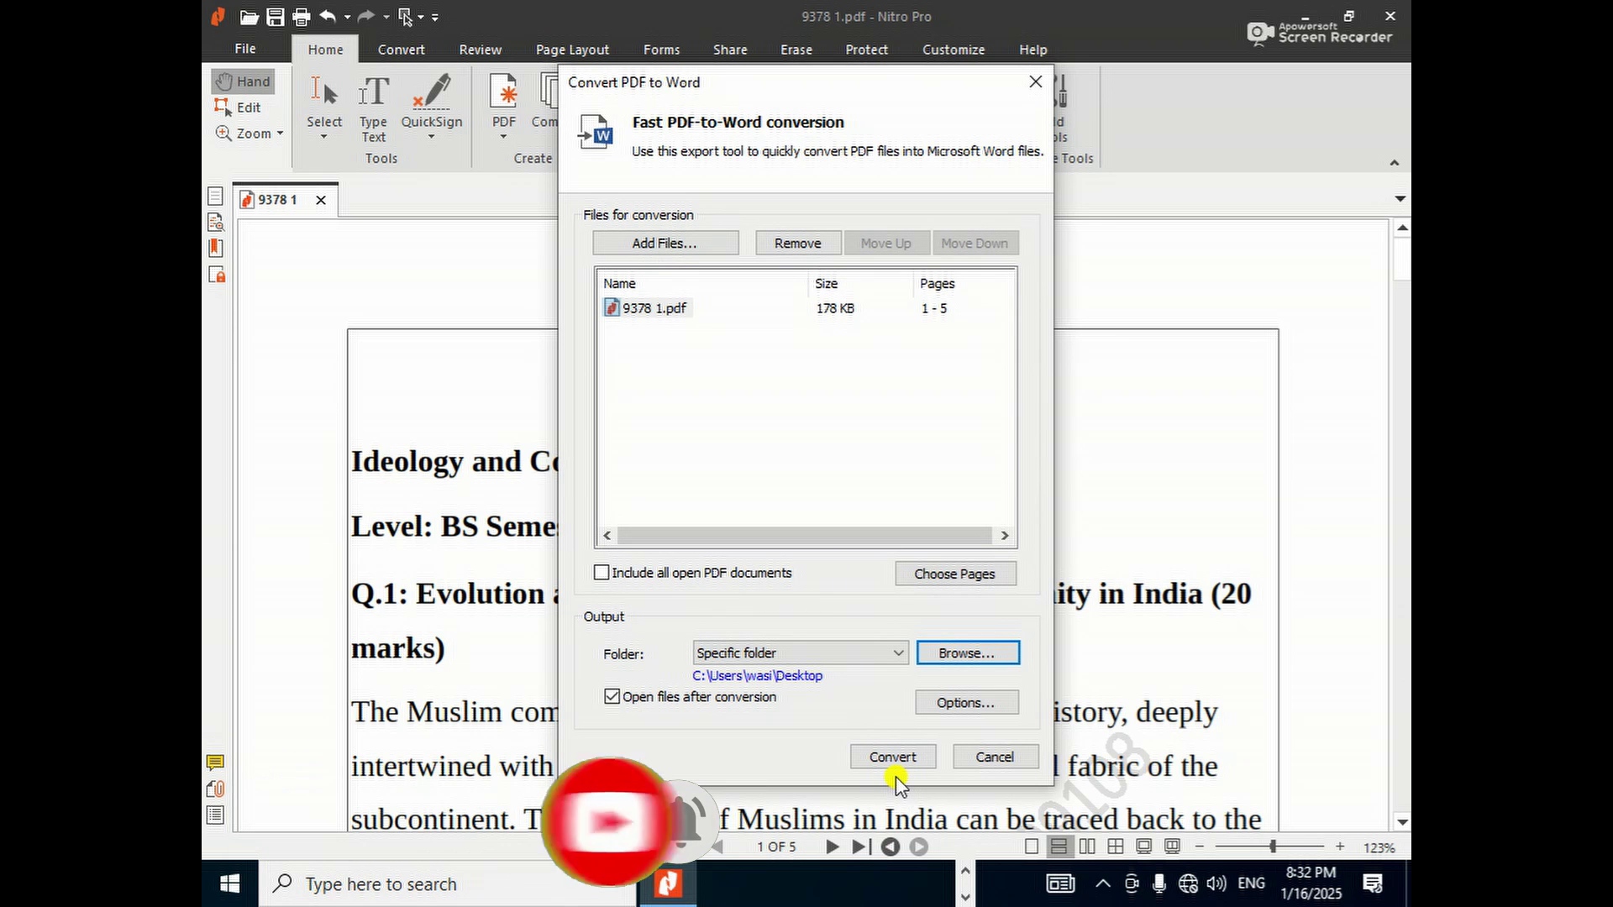
- Set the page range to All for 9378 1.pdf and run the conversion to Word
click(956, 572)
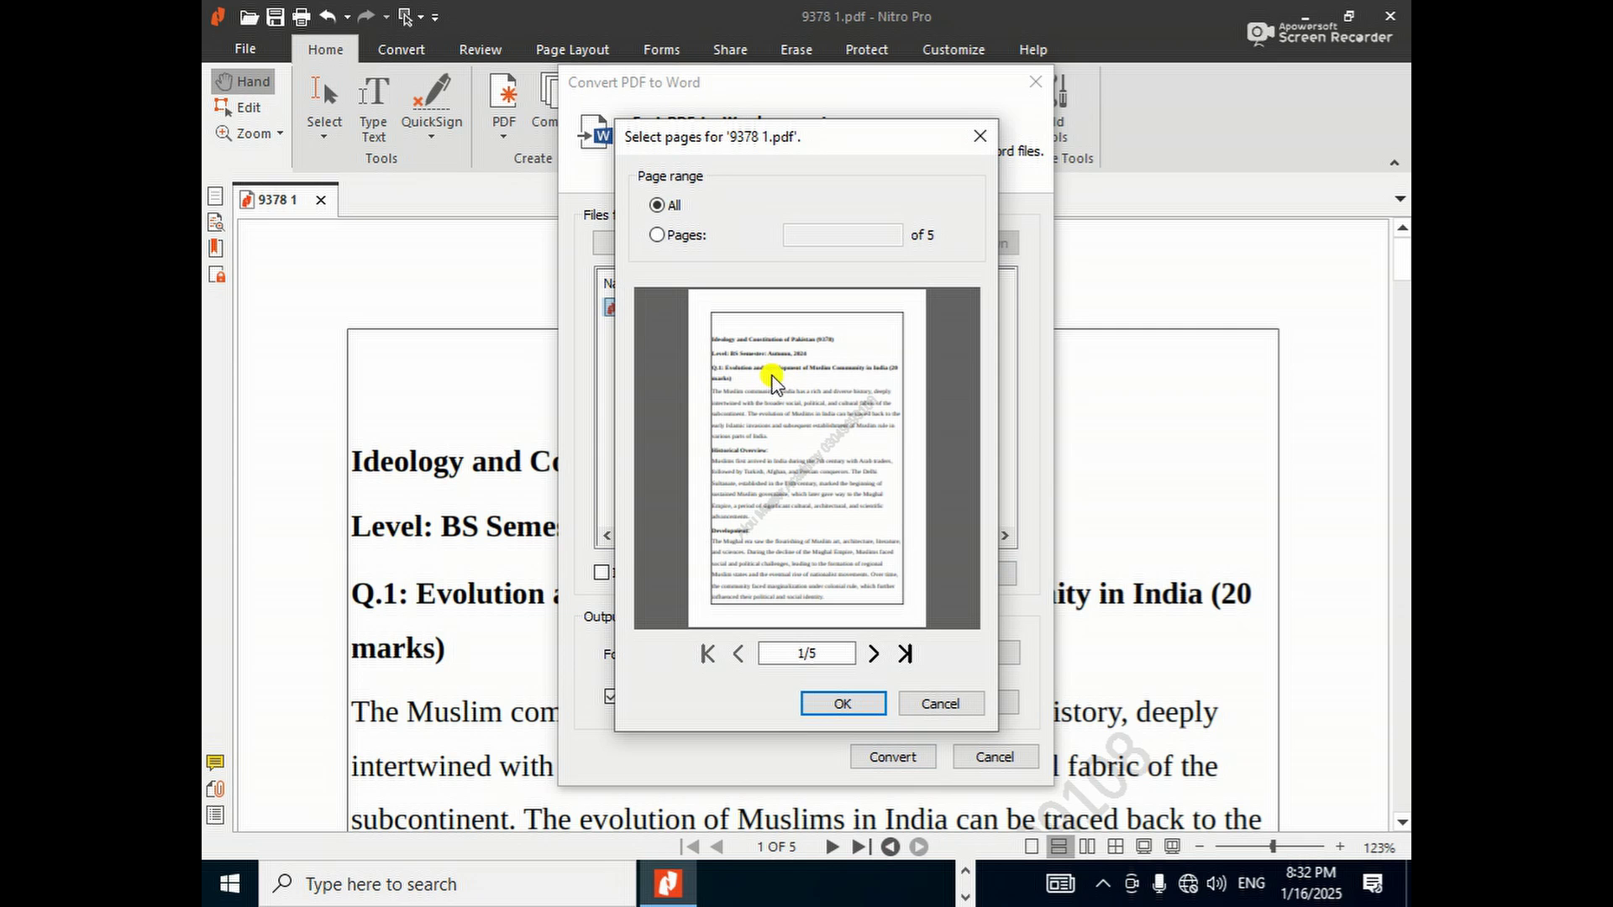
click(685, 232)
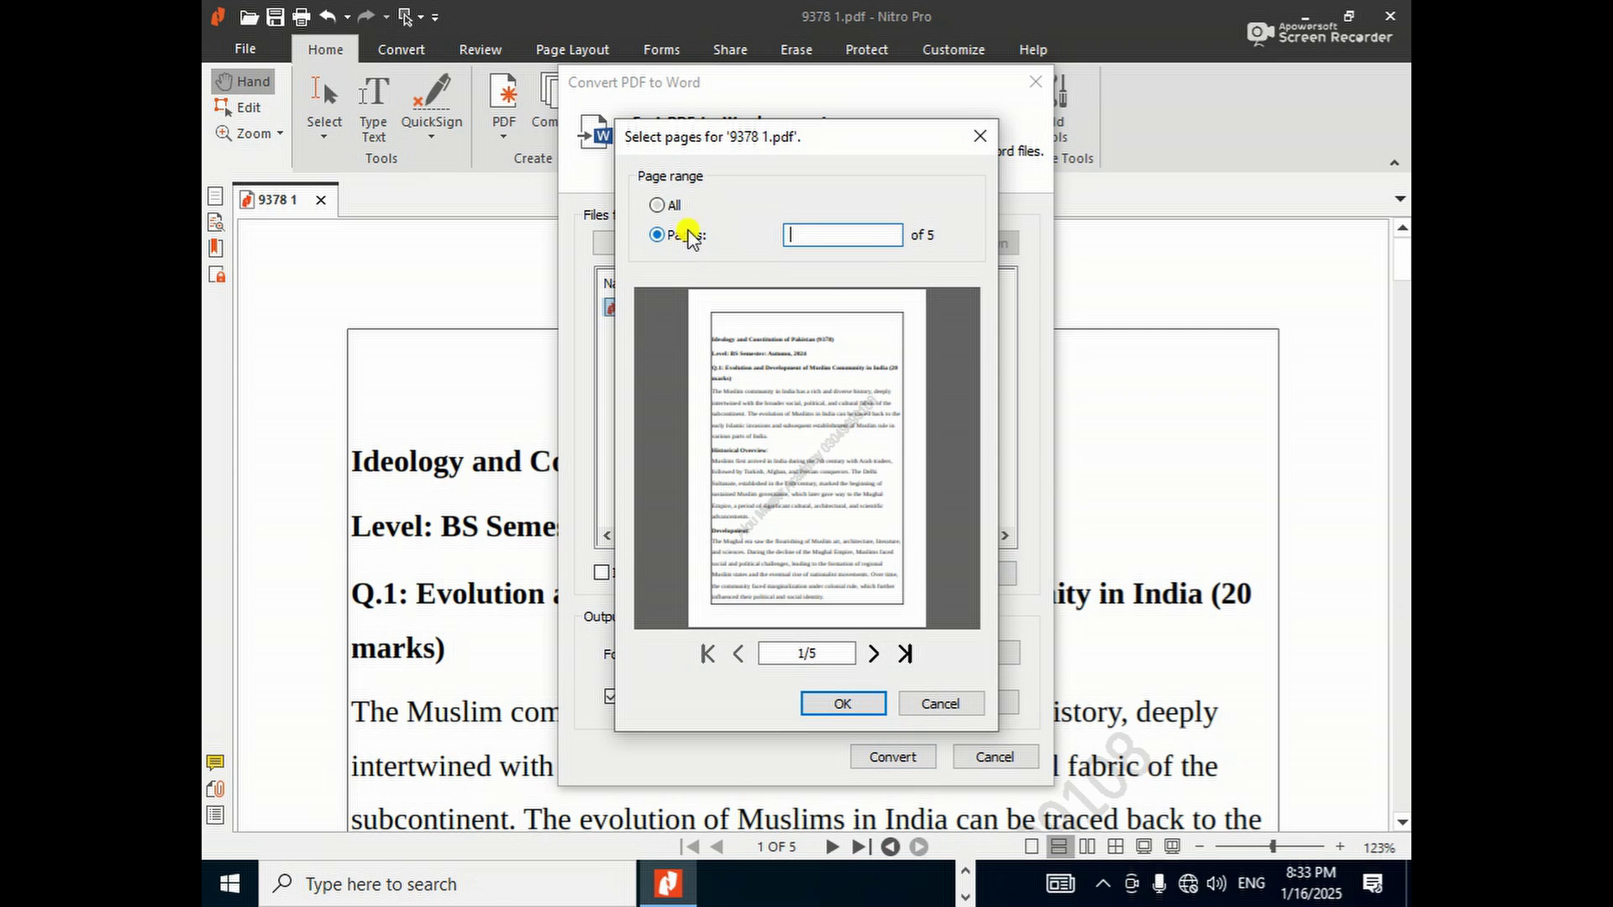
click(677, 207)
click(840, 704)
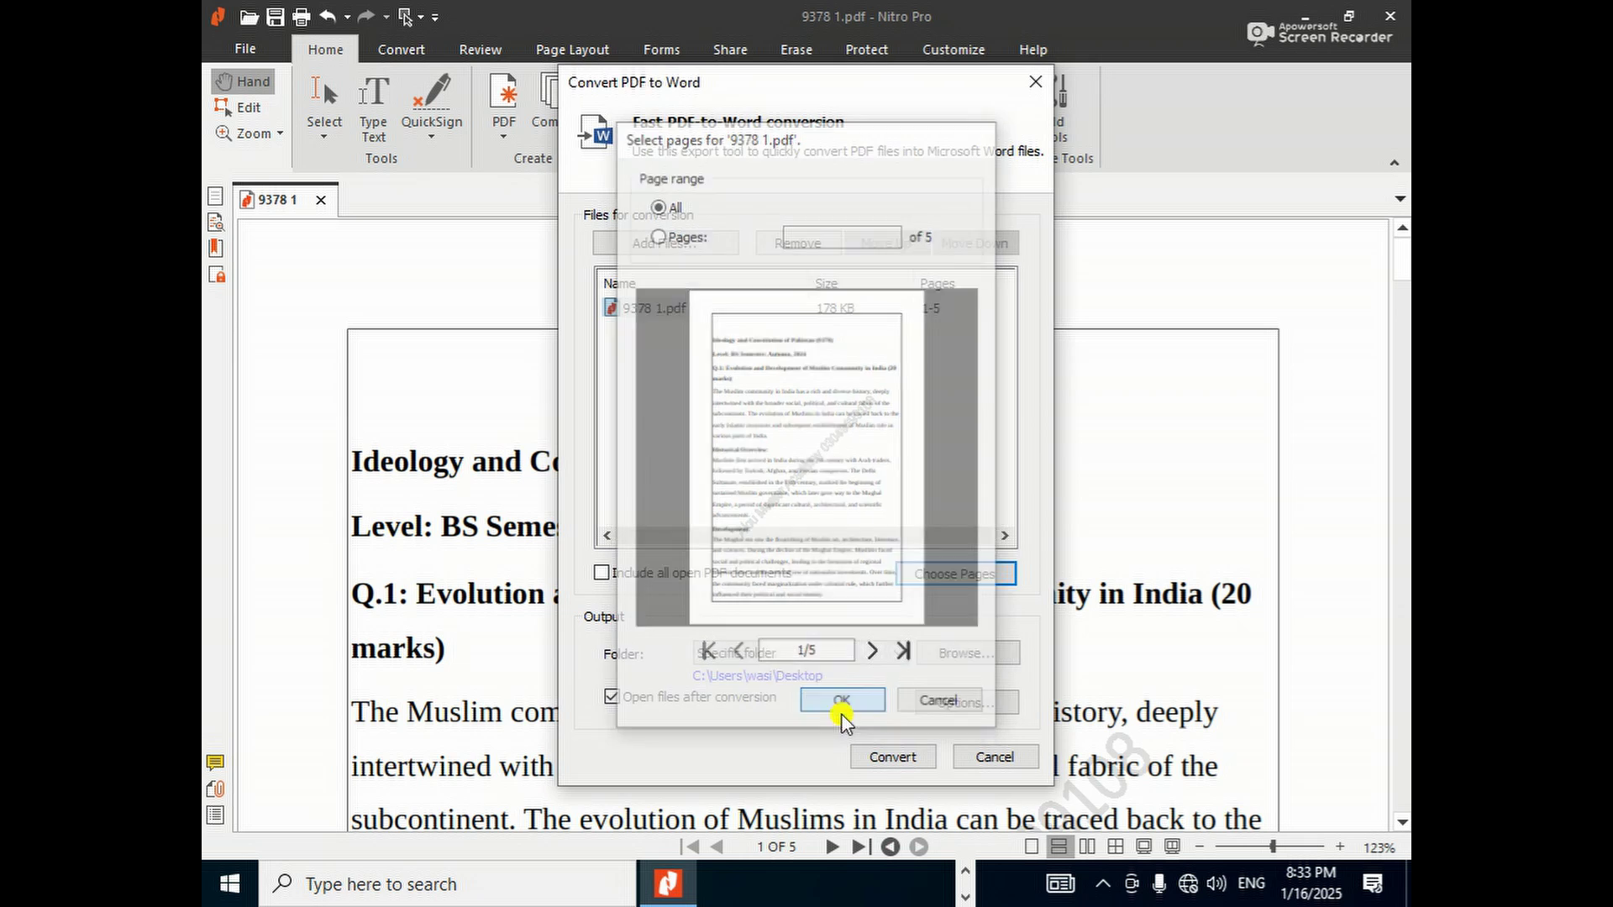
click(883, 761)
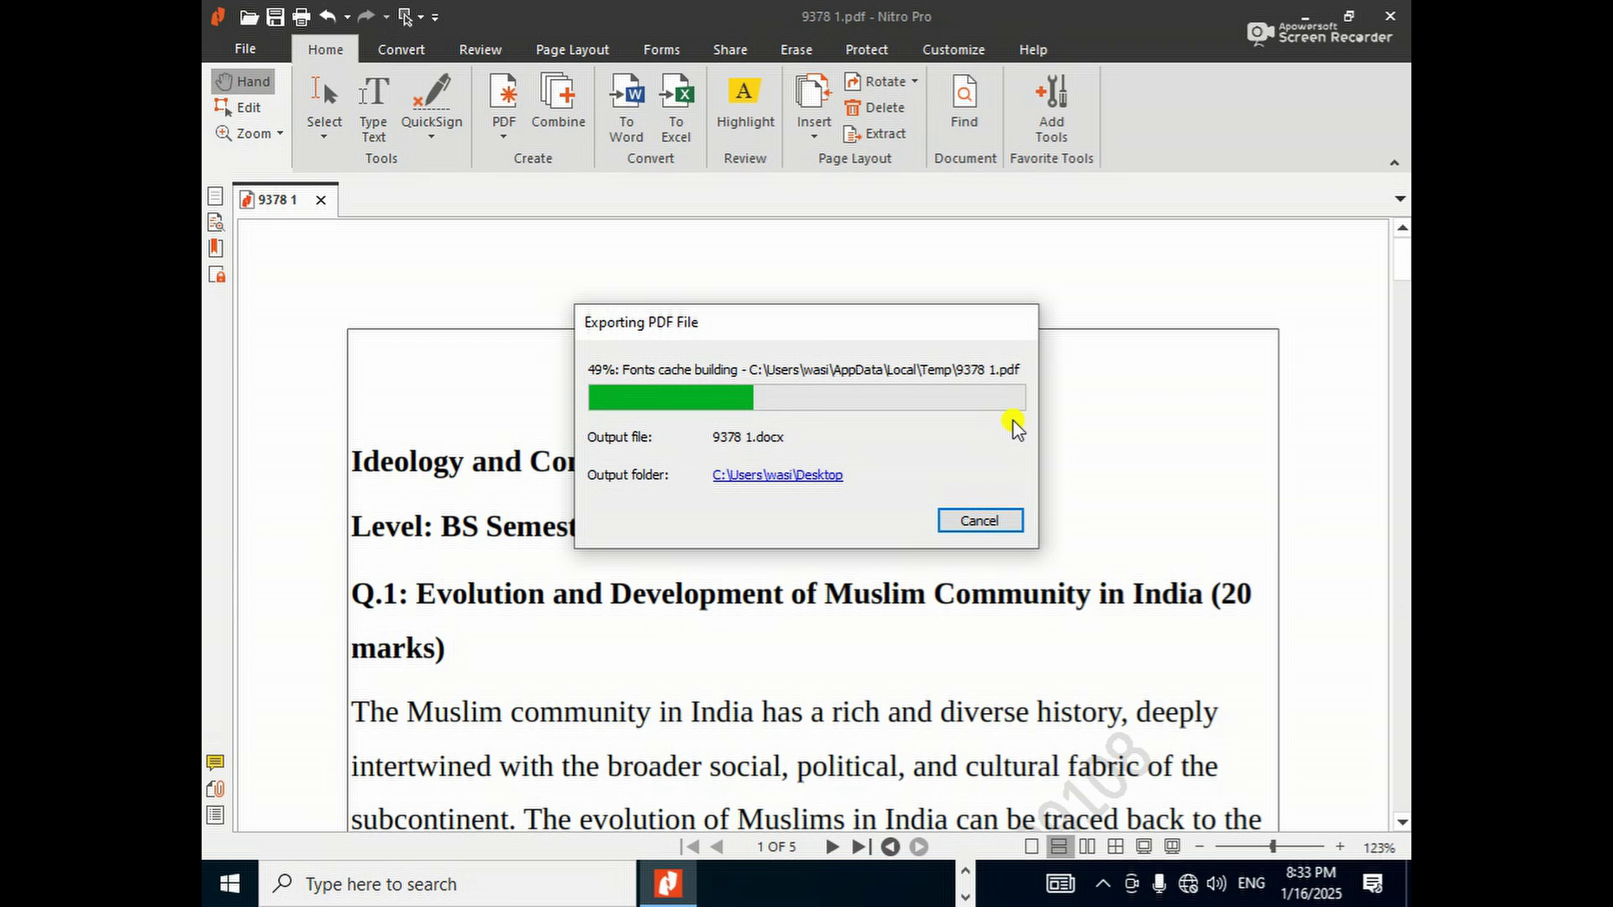
- Minimize the Nitro Pro window to return to the desktop
click(967, 875)
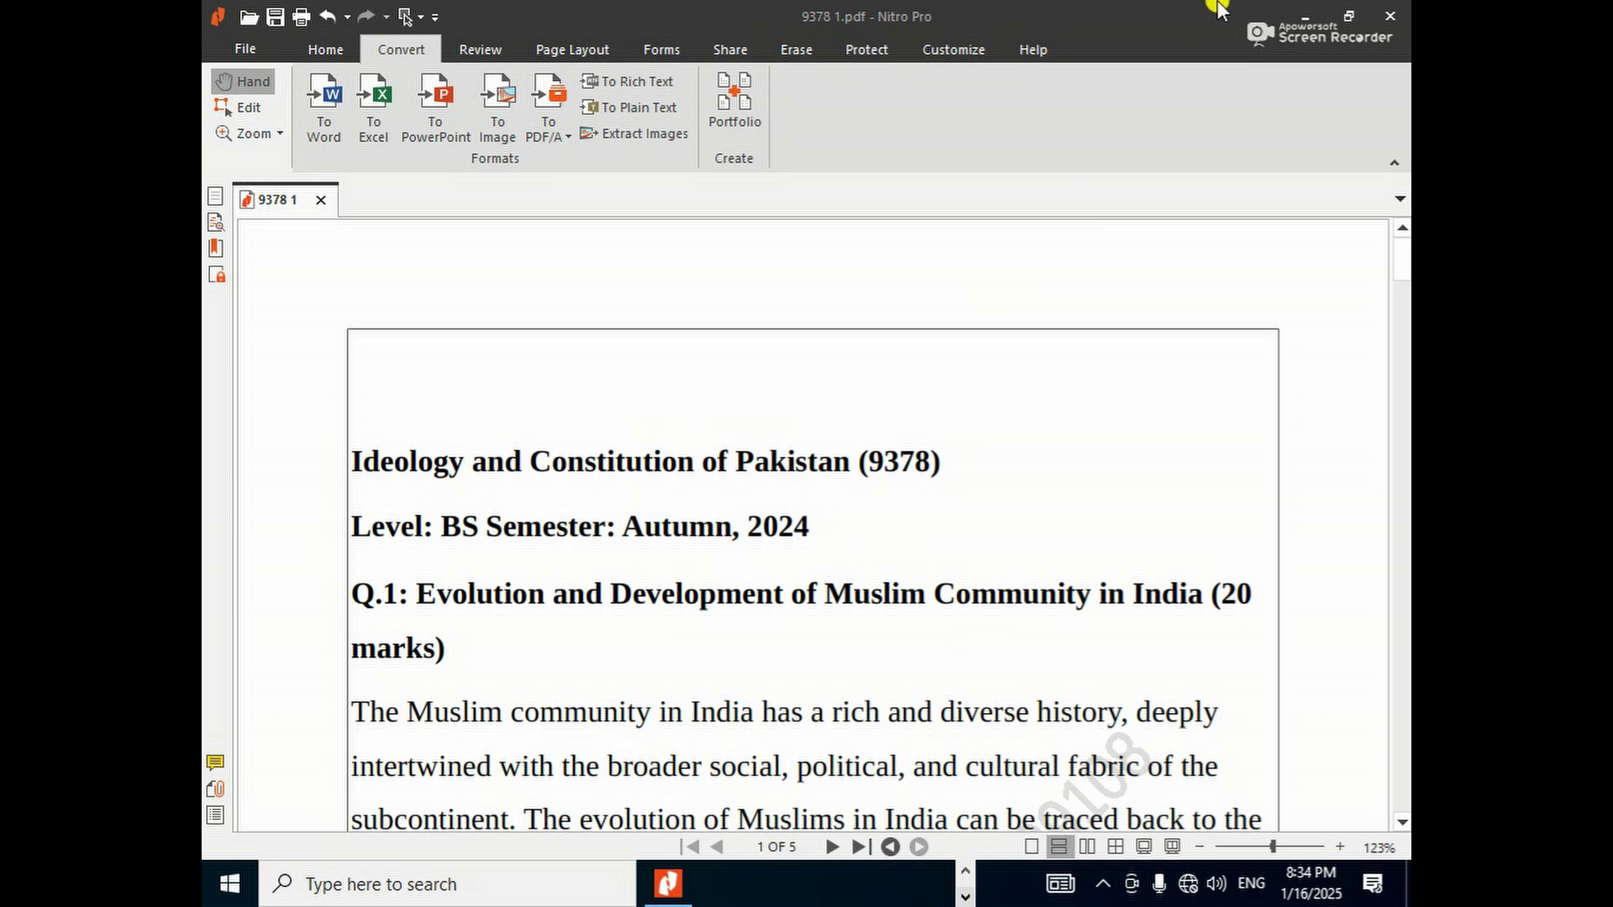
click(1305, 16)
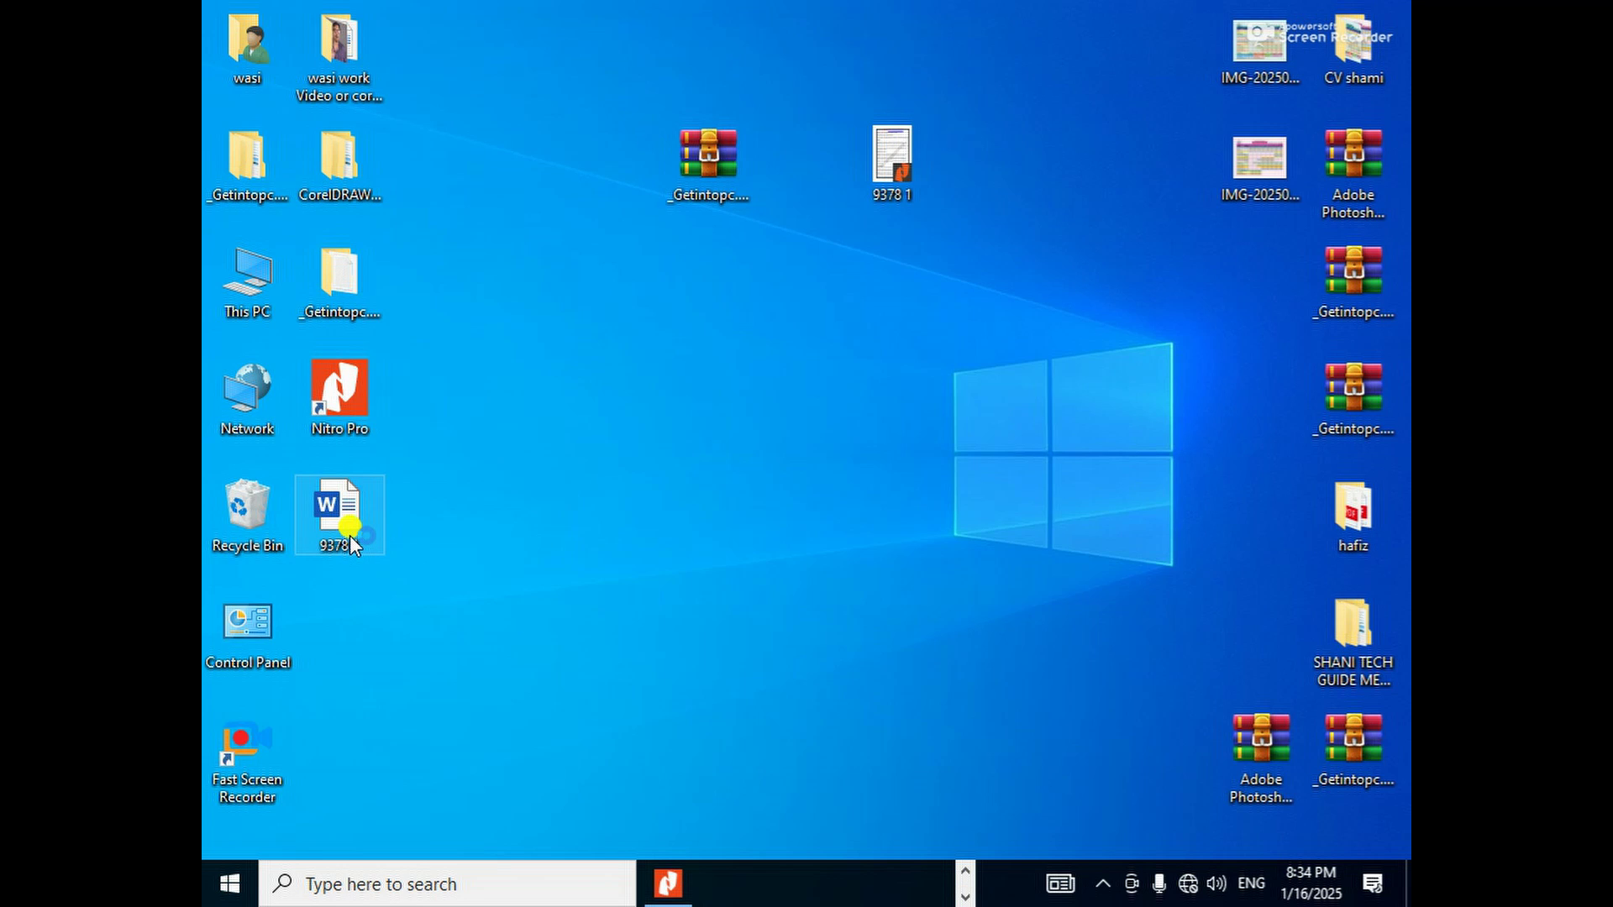